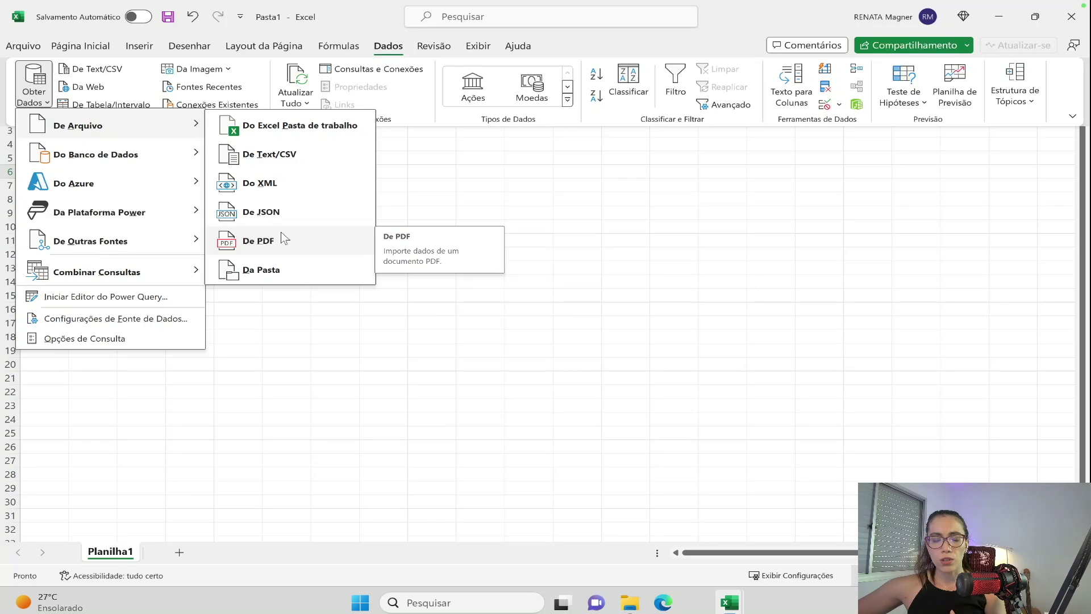
# Import the cliente A workbook from the video 42 - power query 2 folder and load its cliente A sheet
pyautogui.click(270, 127)
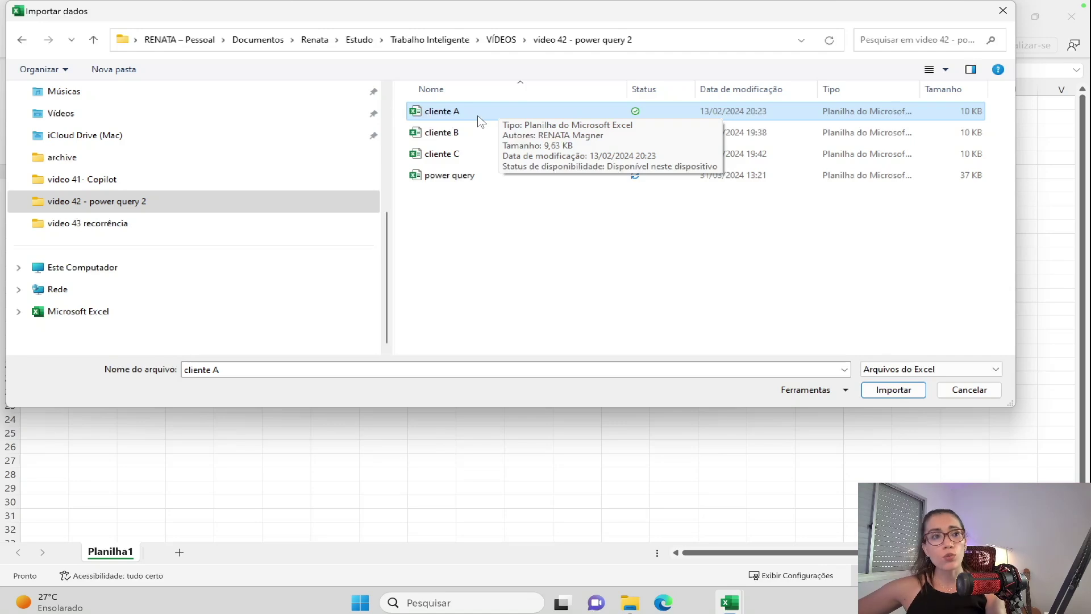
pyautogui.doubleClick(454, 113)
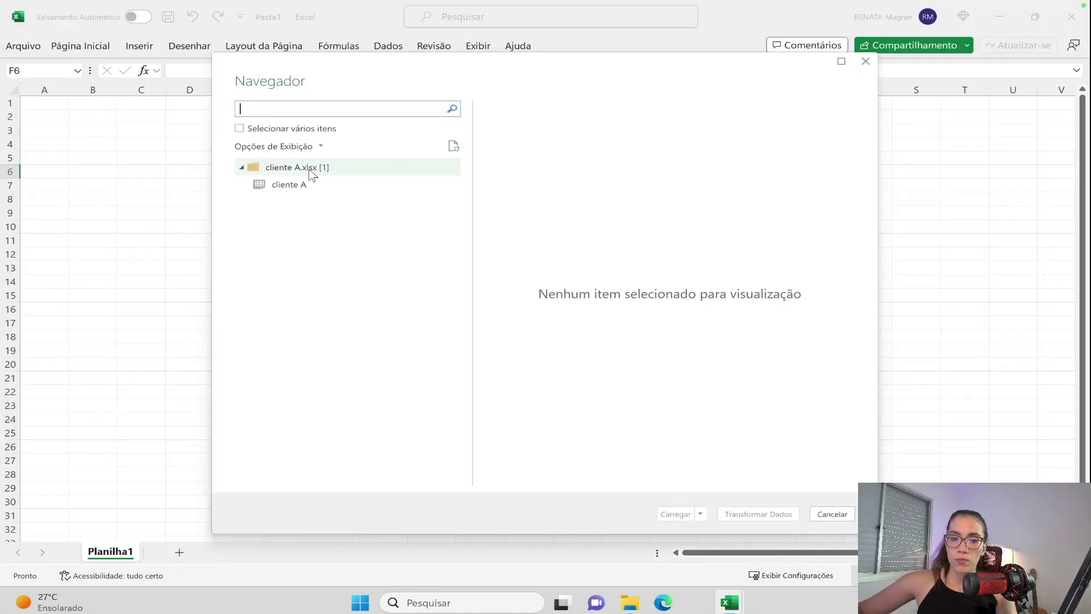
pyautogui.click(305, 186)
pyautogui.click(676, 514)
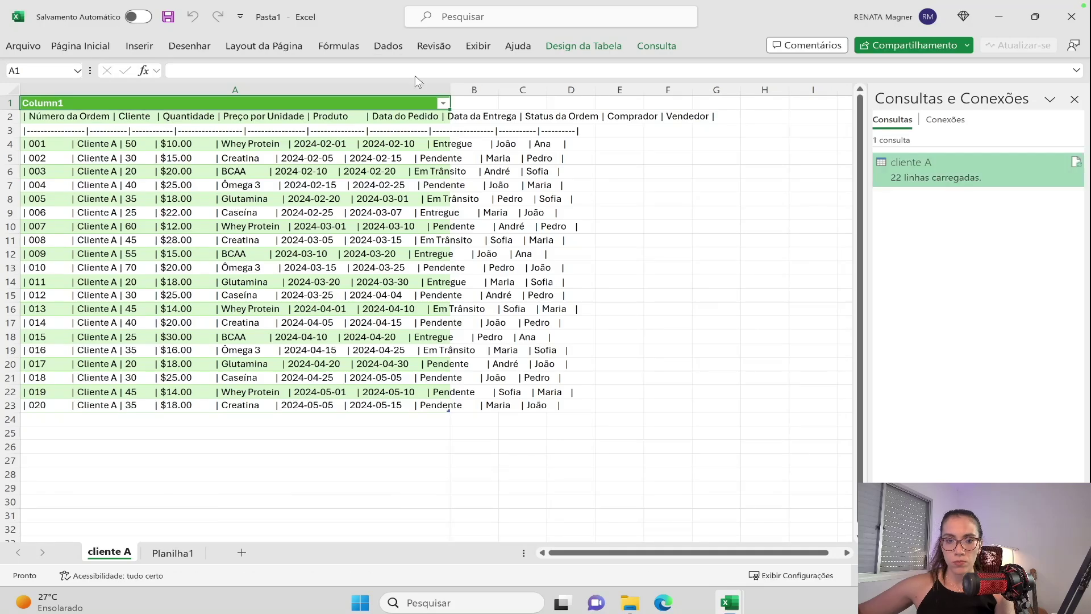
# Import the cliente B workbook and open its Planilha1 sheet for data transformation in Power Query
pyautogui.click(388, 47)
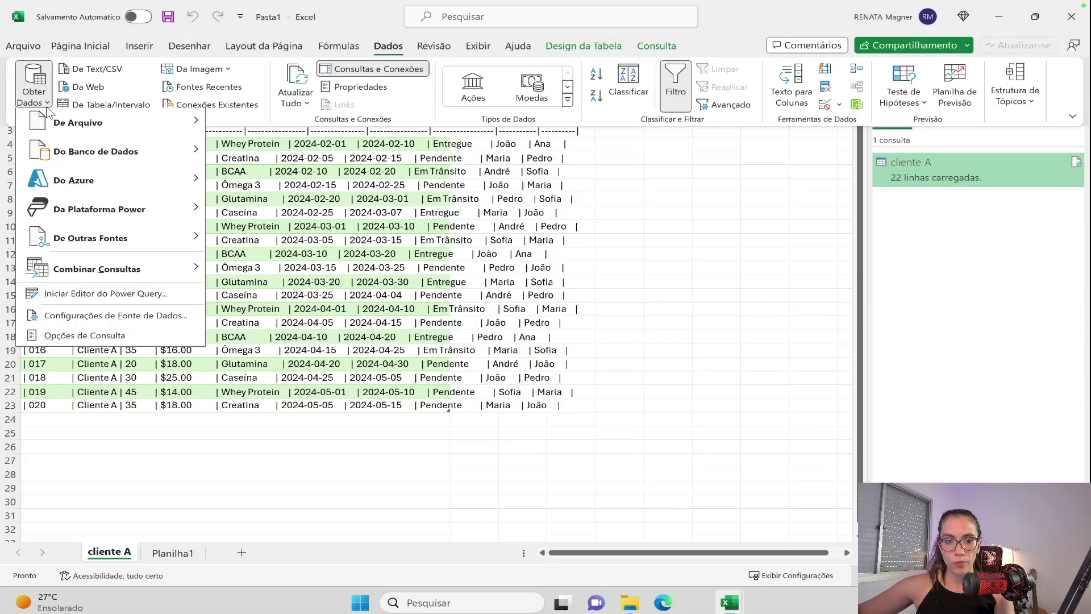
pyautogui.click(264, 126)
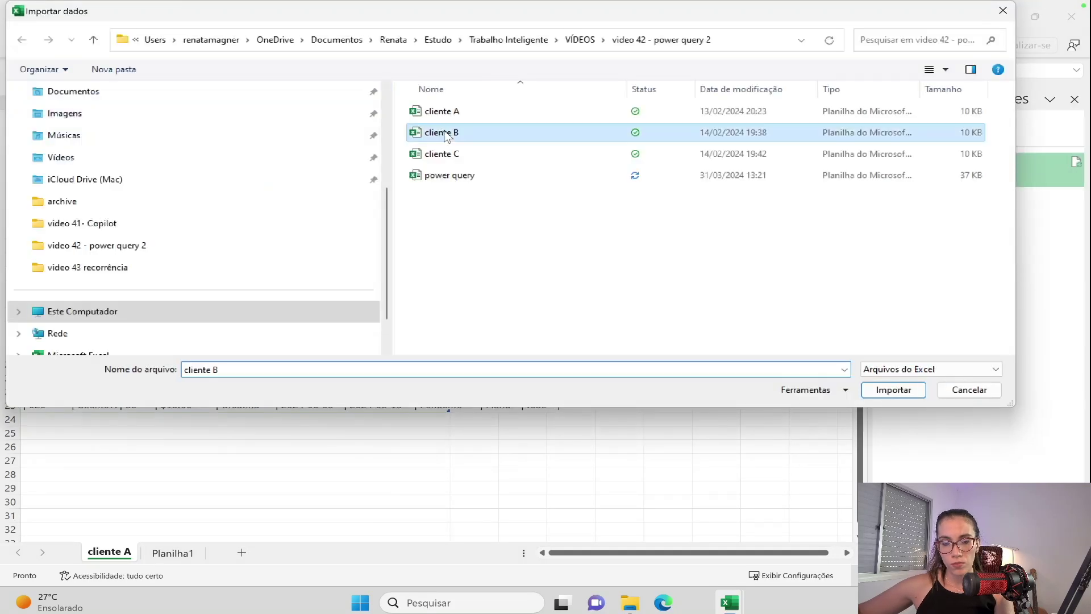
pyautogui.press('Return')
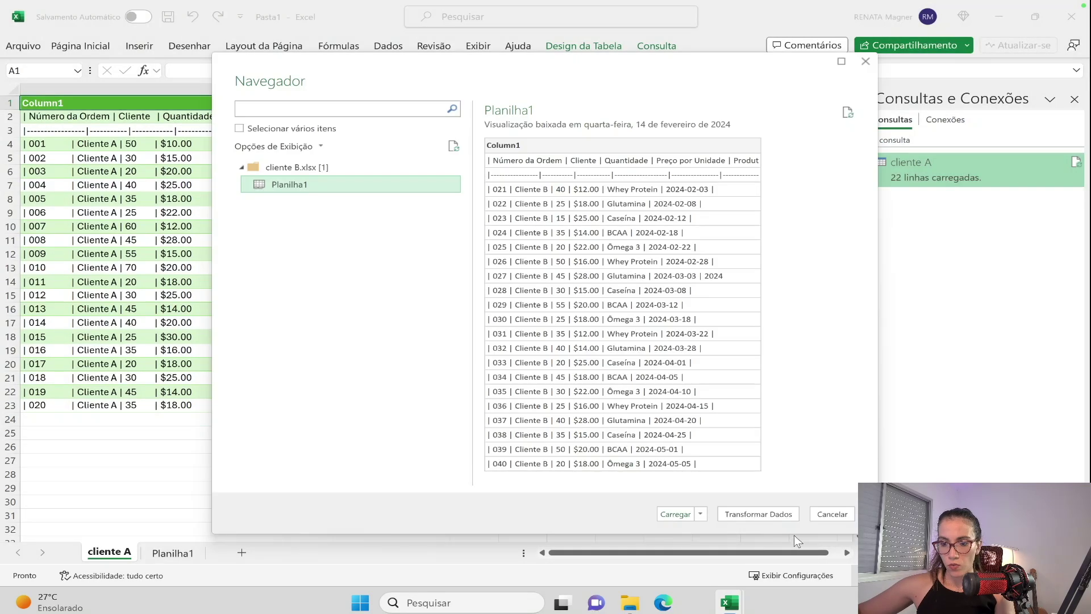
pyautogui.click(785, 514)
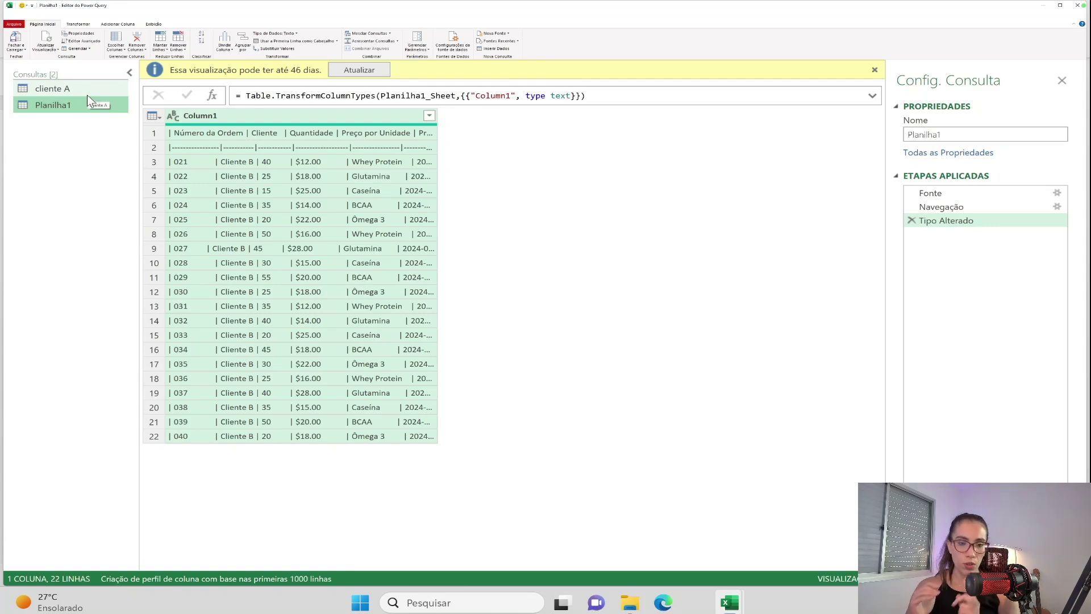
# Rename the Planilha1 query as Cliente B
pyautogui.rightClick(60, 103)
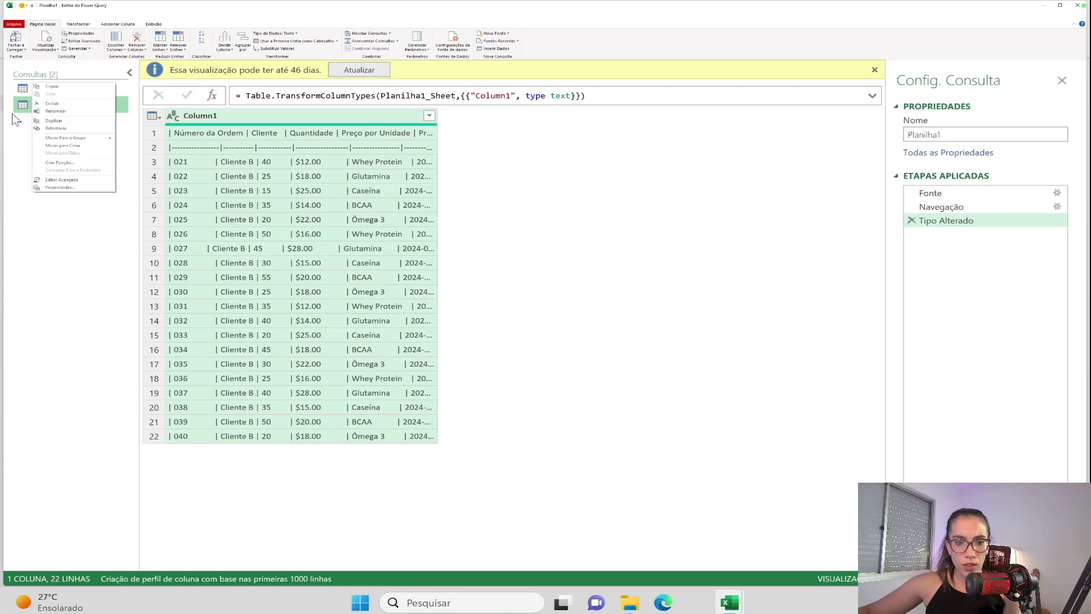
pyautogui.click(38, 111)
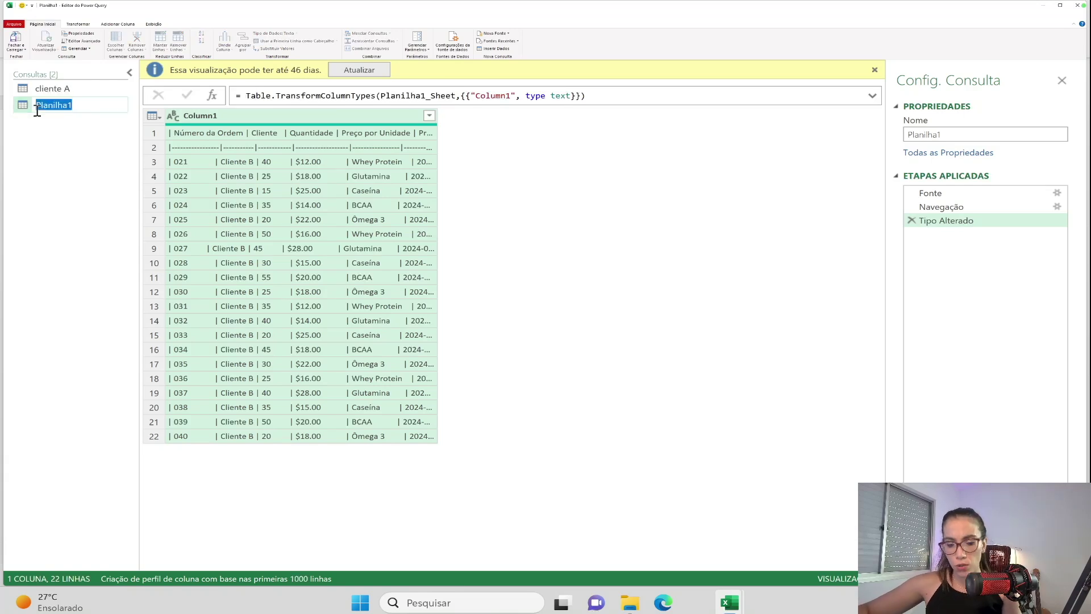
pyautogui.write('Cliente B')
pyautogui.press('Return')
# Append the cliente A and Cliente B queries as a new query, with cliente A as the first table
pyautogui.click(51, 89)
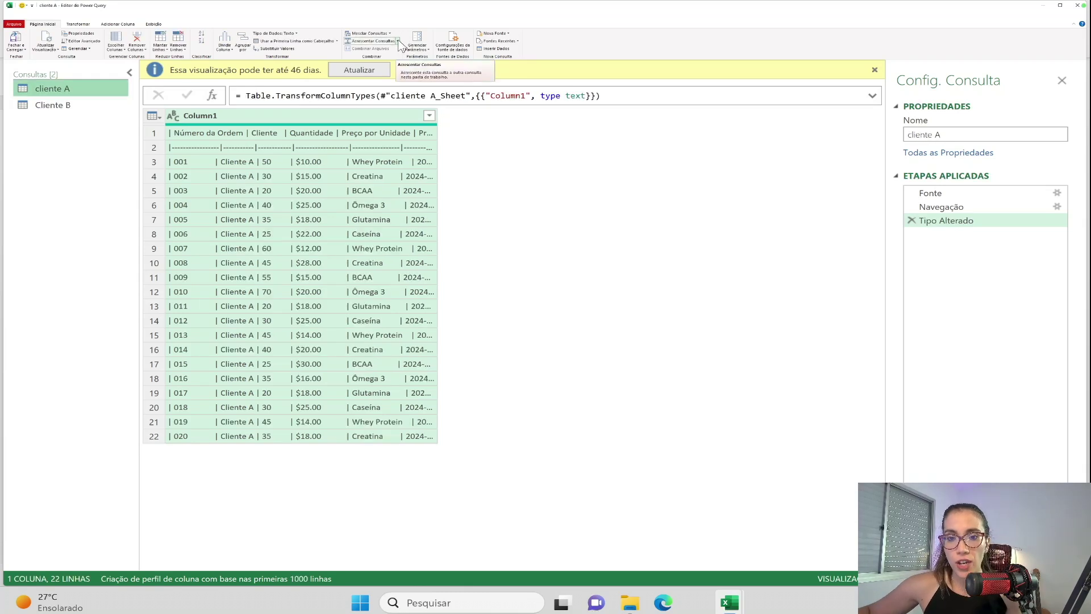
pyautogui.click(398, 40)
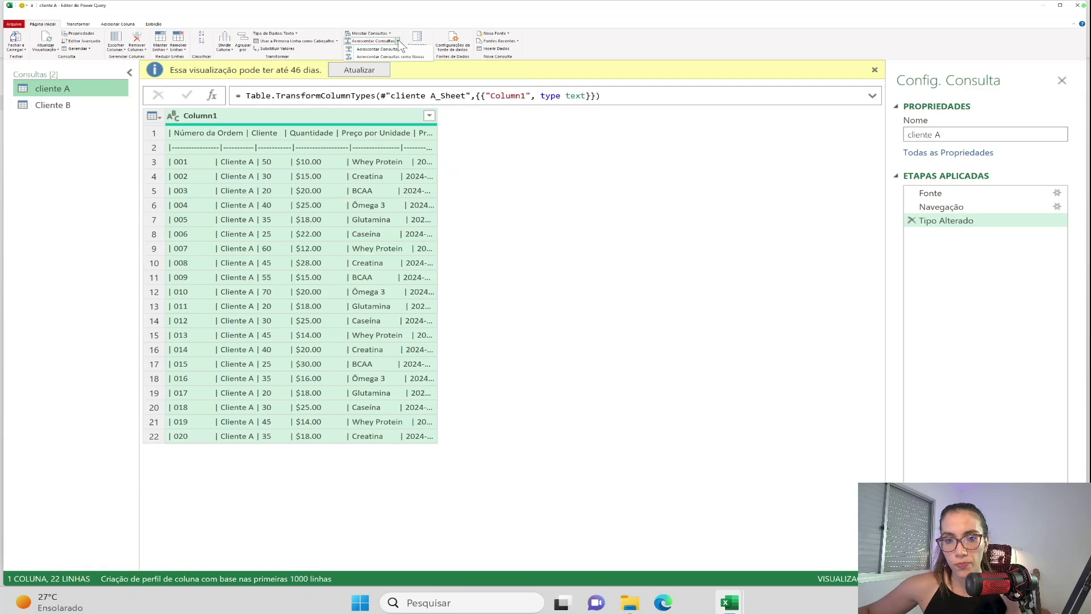
pyautogui.click(397, 41)
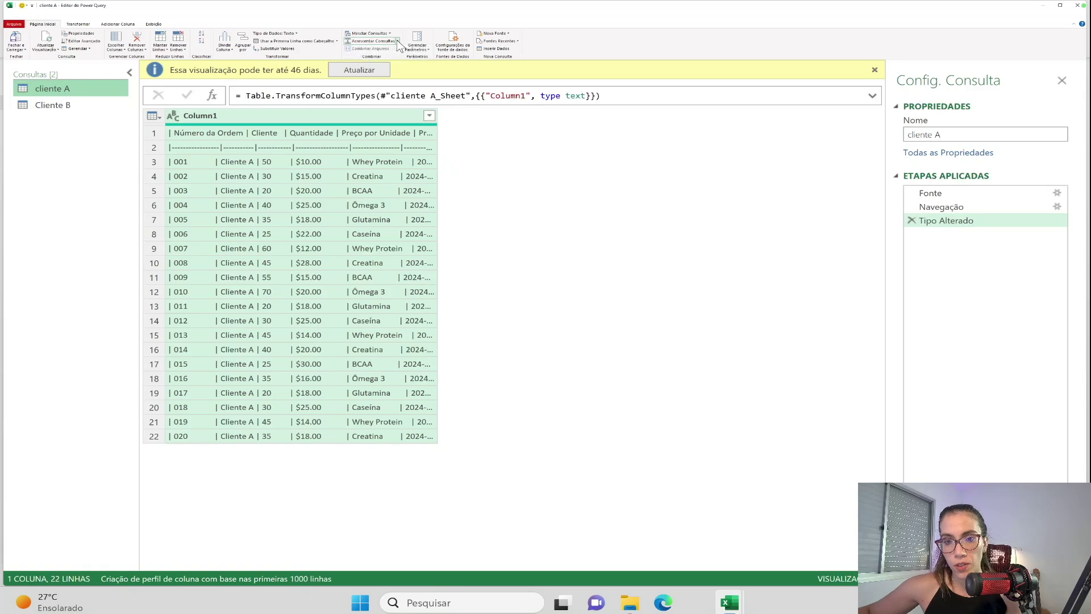
pyautogui.click(397, 41)
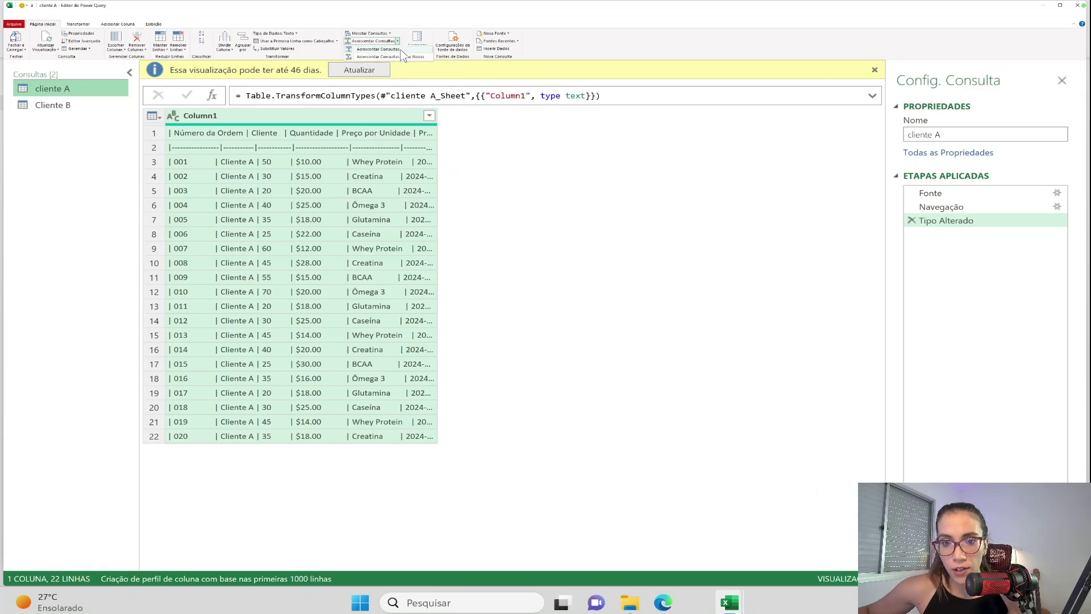
pyautogui.click(399, 55)
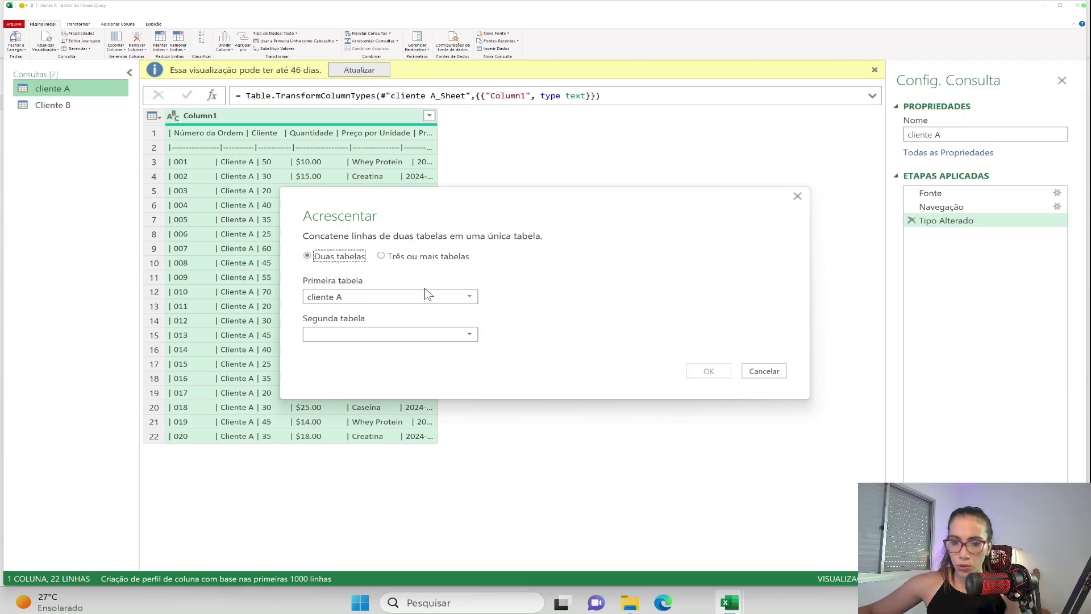
pyautogui.click(423, 334)
pyautogui.click(381, 363)
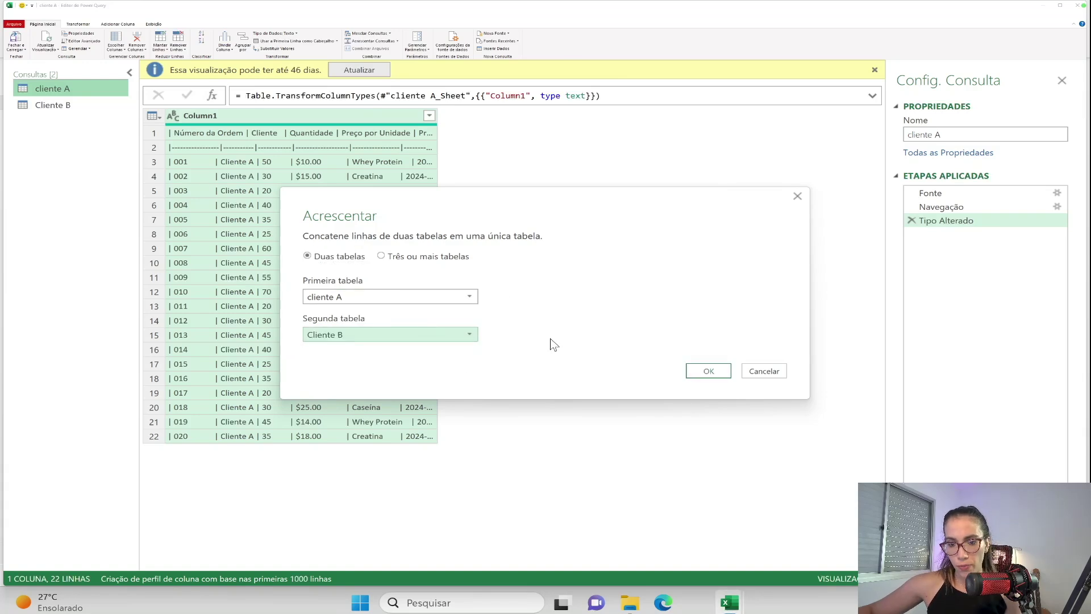
pyautogui.click(713, 373)
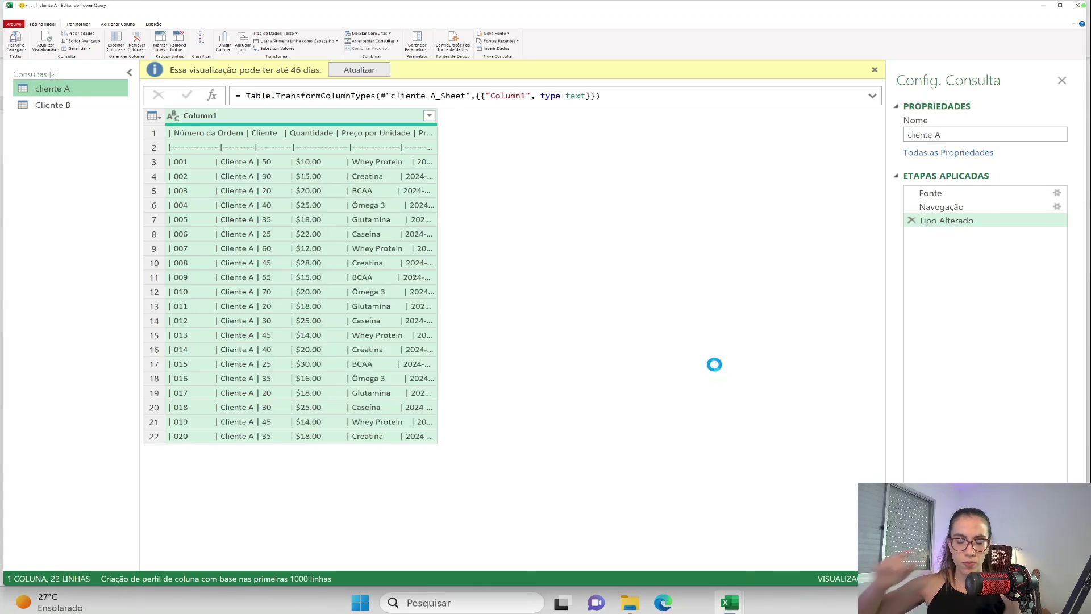
# Rename the newly appended query as Pedidos Consolidados
pyautogui.rightClick(52, 120)
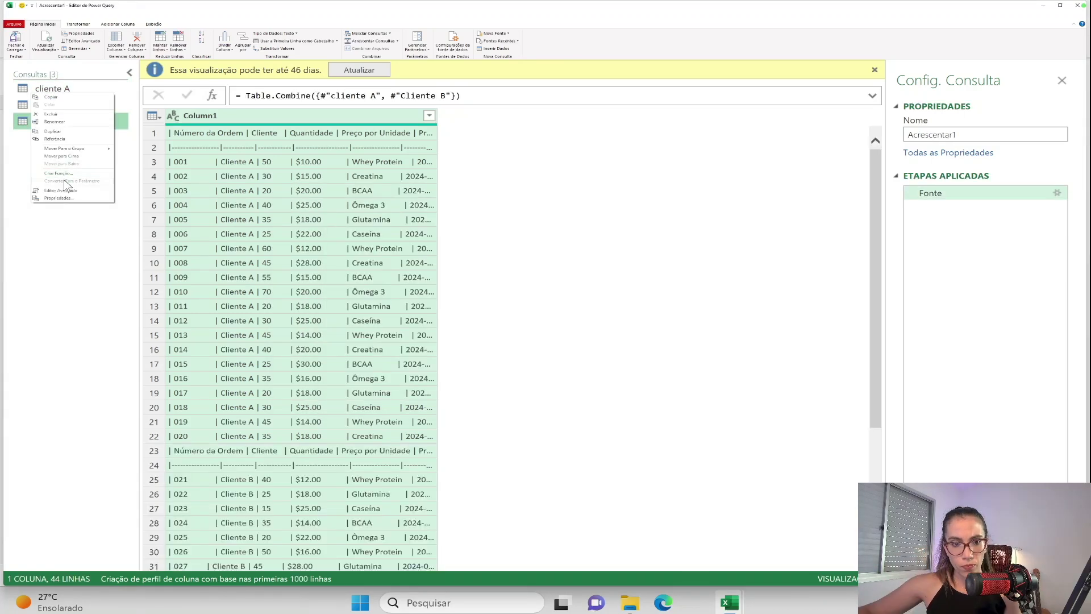
pyautogui.click(63, 121)
pyautogui.write('Pediso')
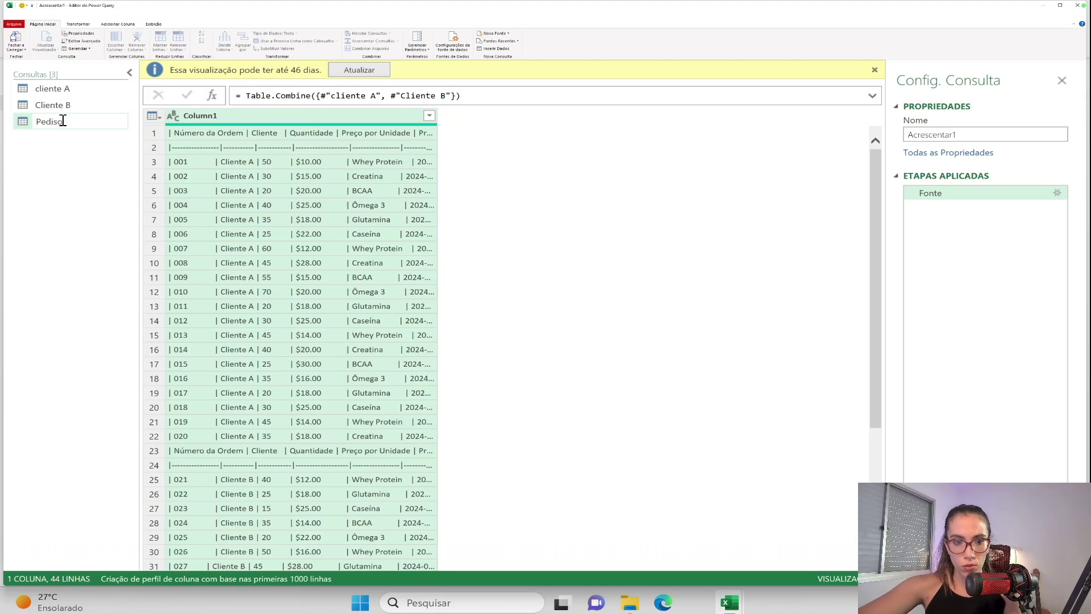
pyautogui.press('BackSpace')
pyautogui.press('BackSpace')
pyautogui.write('dos Consolidados')
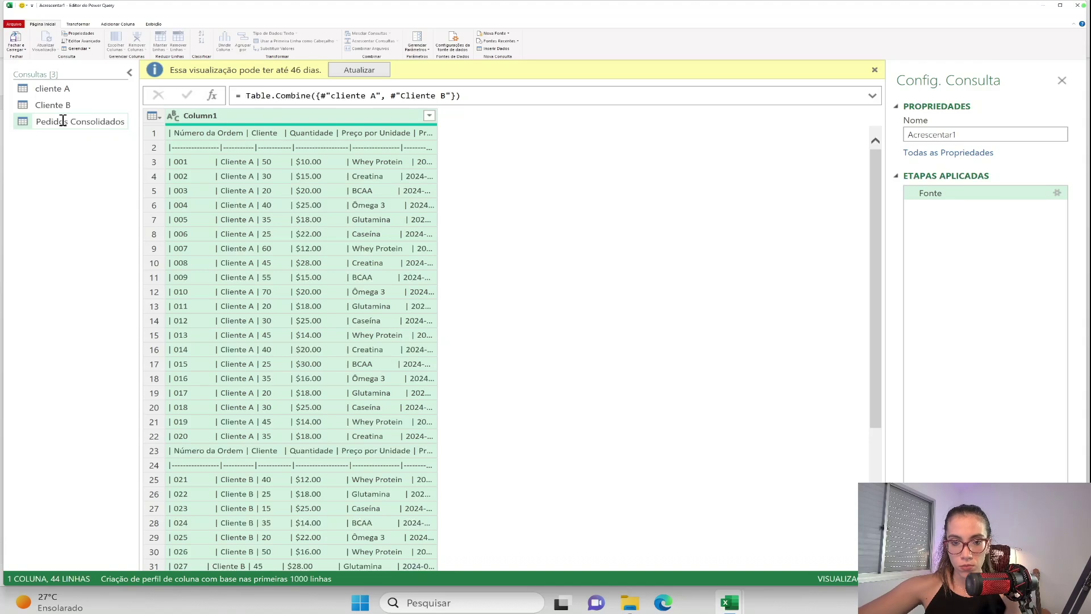
pyautogui.press('Return')
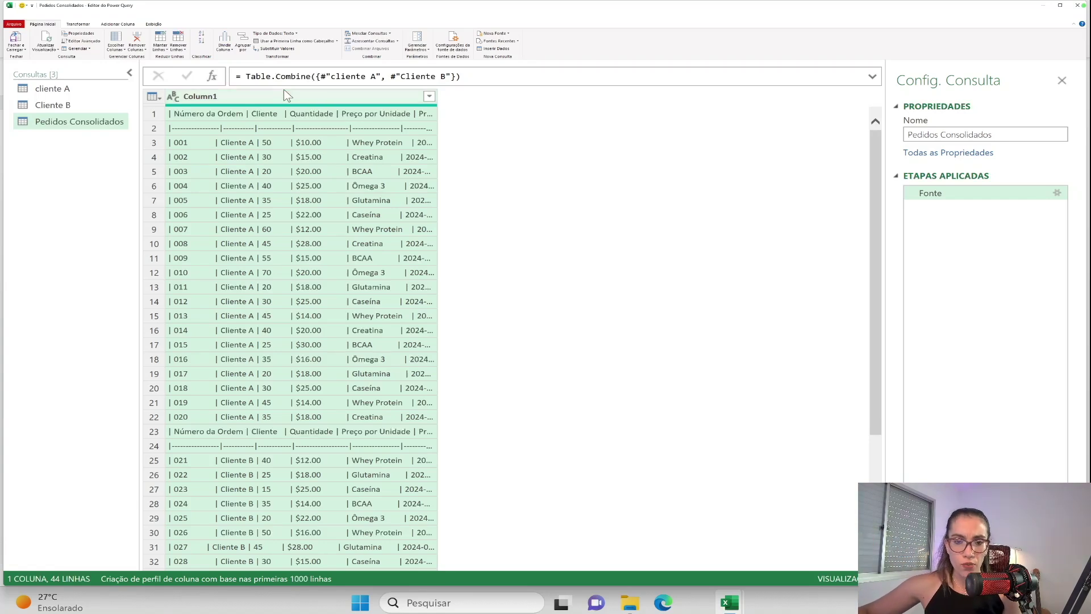
# Split Column1 of Pedidos Consolidados by the custom delimiter | at each occurrence
pyautogui.rightClick(271, 101)
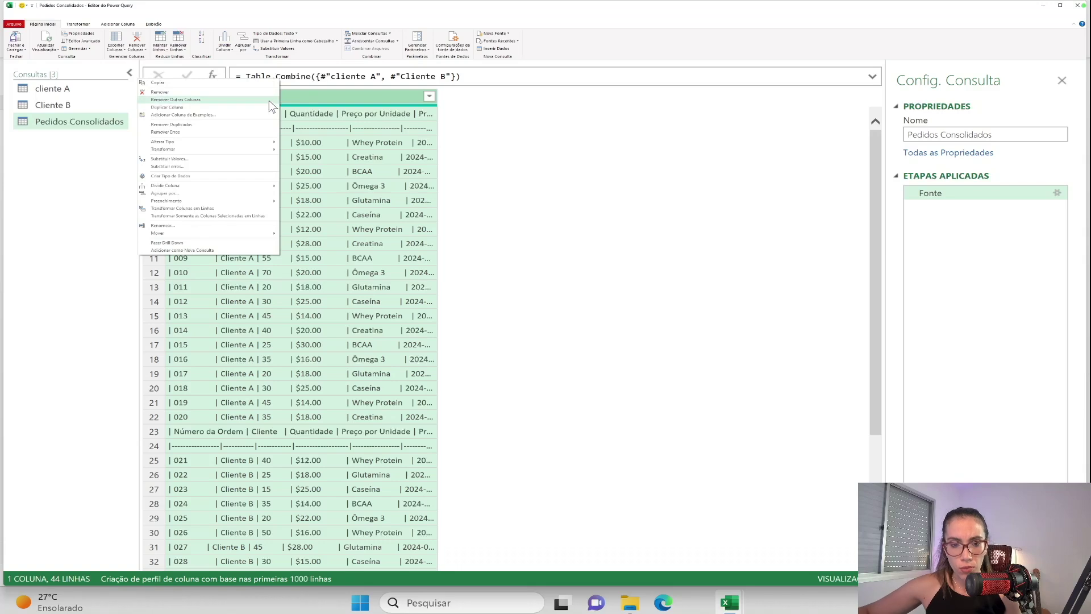
pyautogui.moveTo(169, 189)
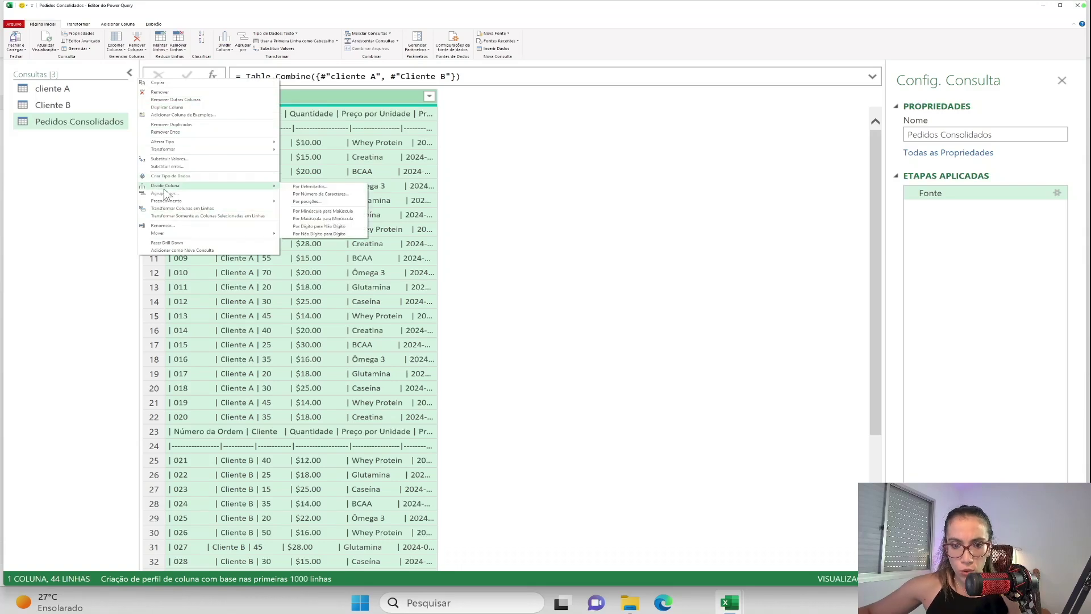
pyautogui.click(335, 186)
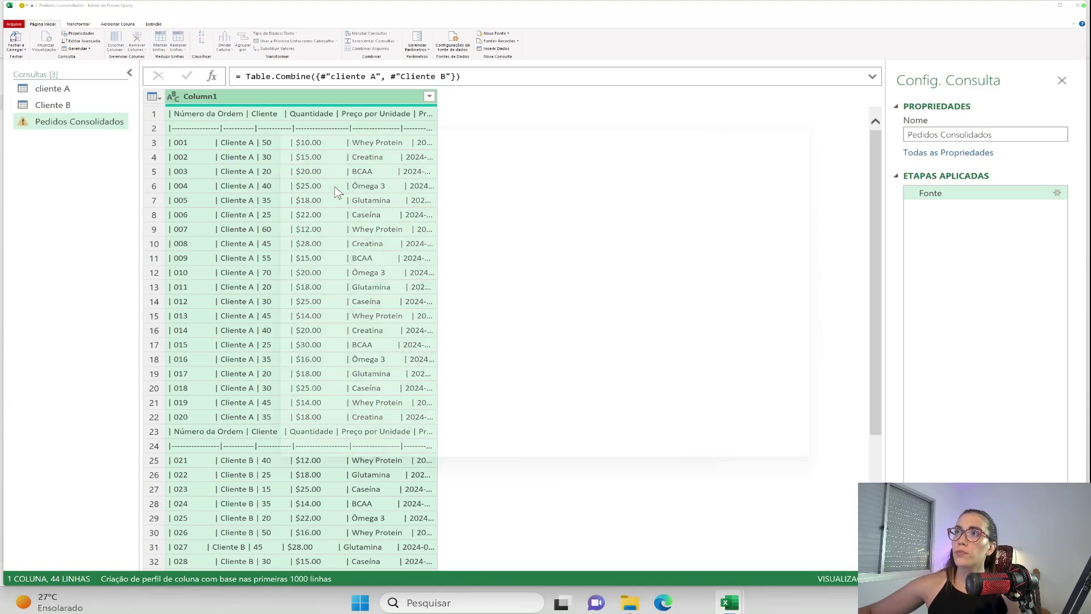
pyautogui.click(332, 234)
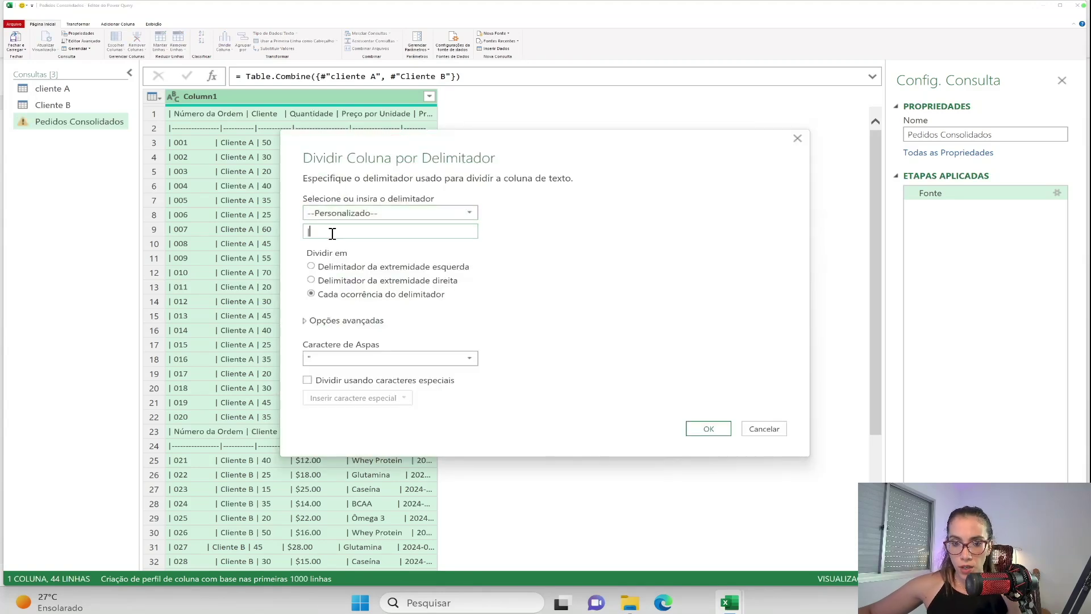
pyautogui.moveTo(332, 233); pyautogui.dragTo(287, 228)
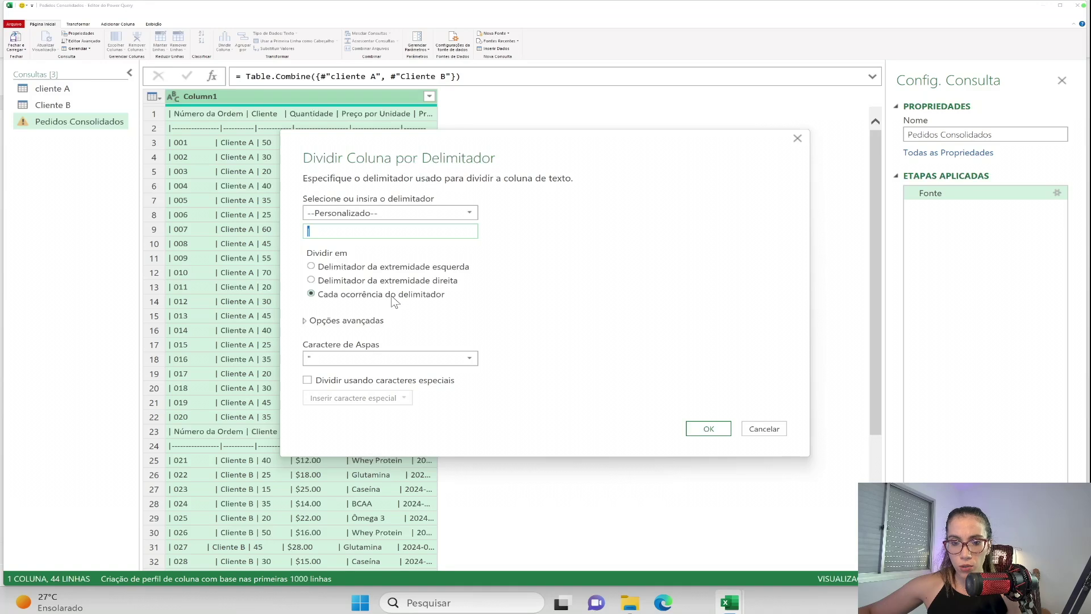
pyautogui.click(709, 429)
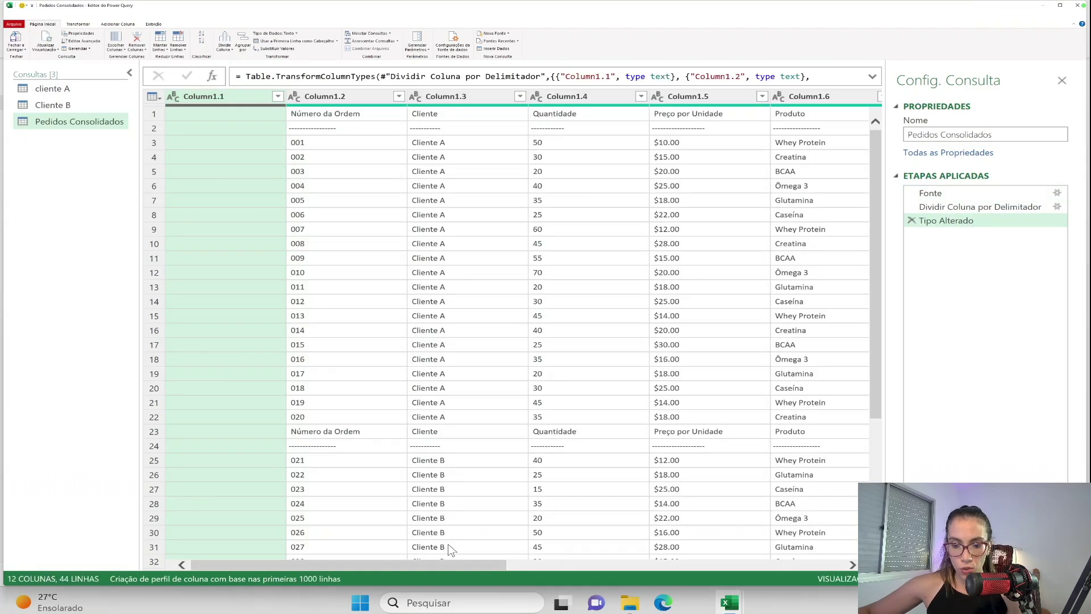
# Promote the first row of Pedidos Consolidados to headers and remove the empty first column
pyautogui.moveTo(445, 563); pyautogui.dragTo(478, 565)
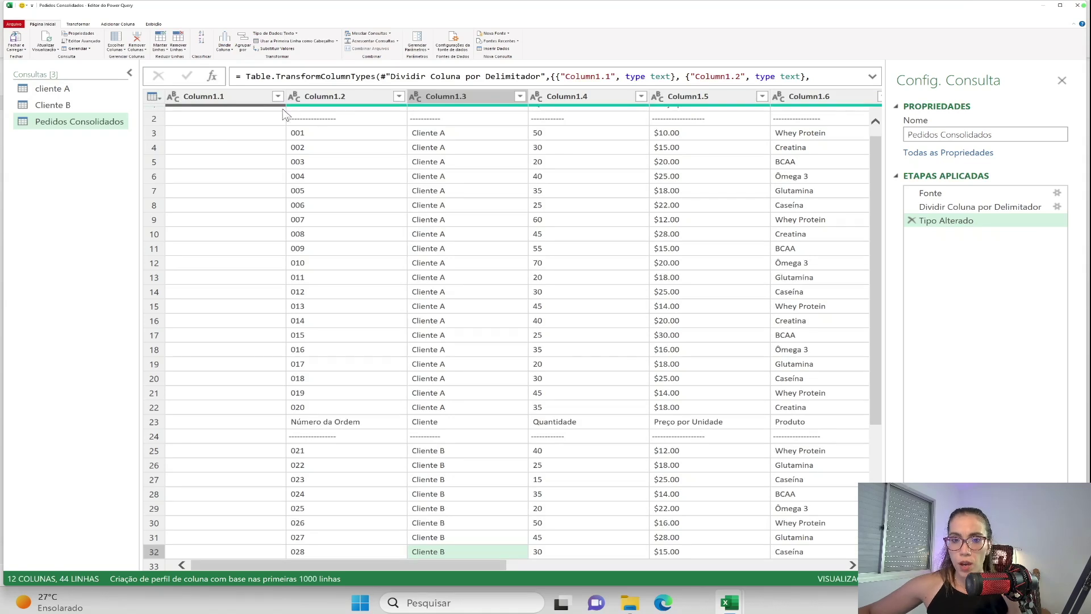
pyautogui.scroll(1, 282, 114)
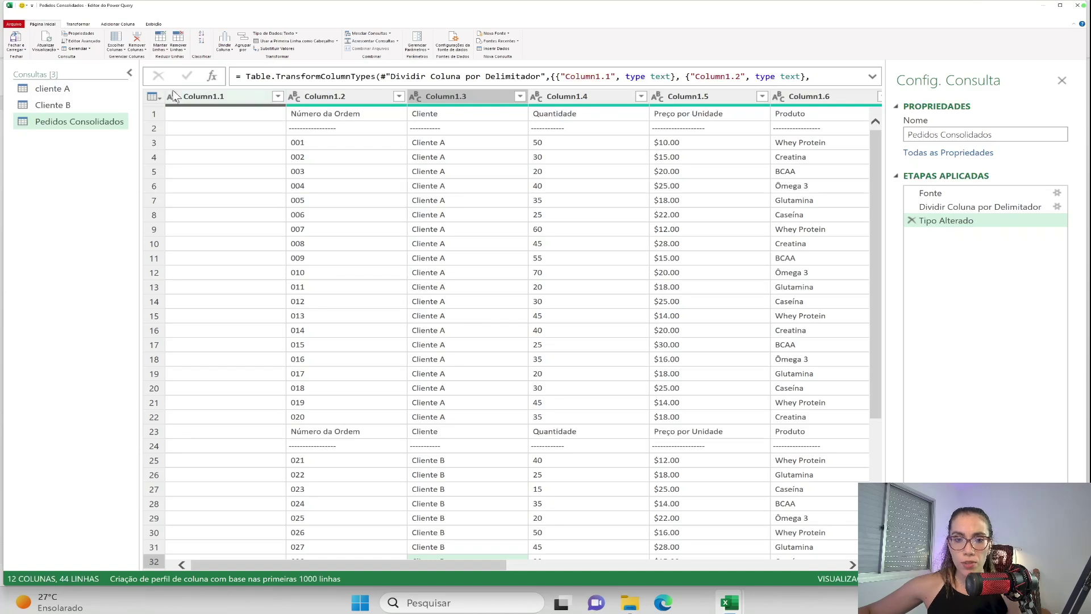
pyautogui.click(153, 97)
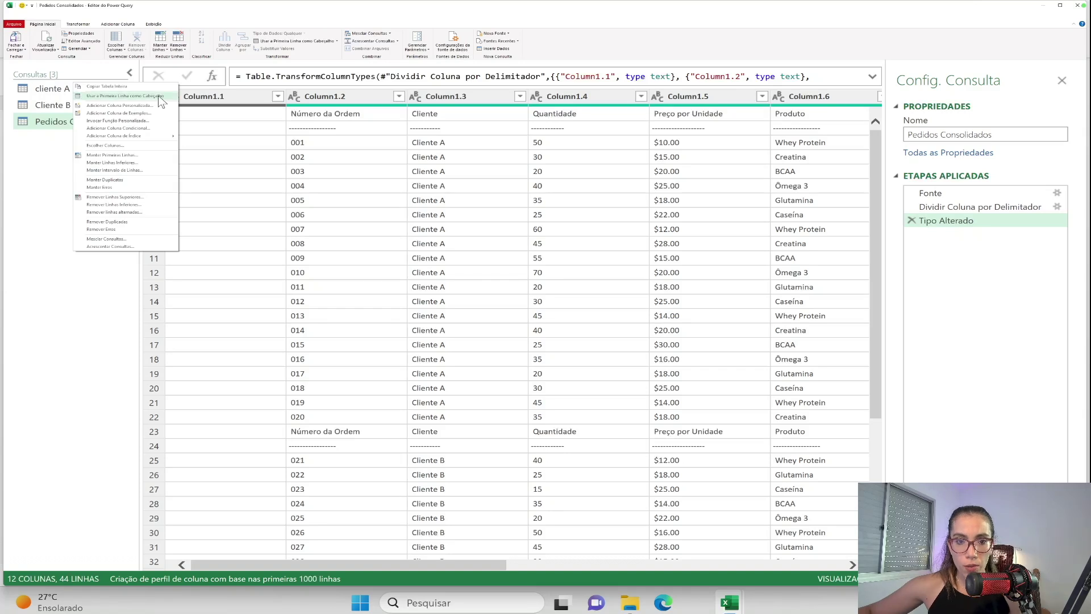
pyautogui.click(158, 96)
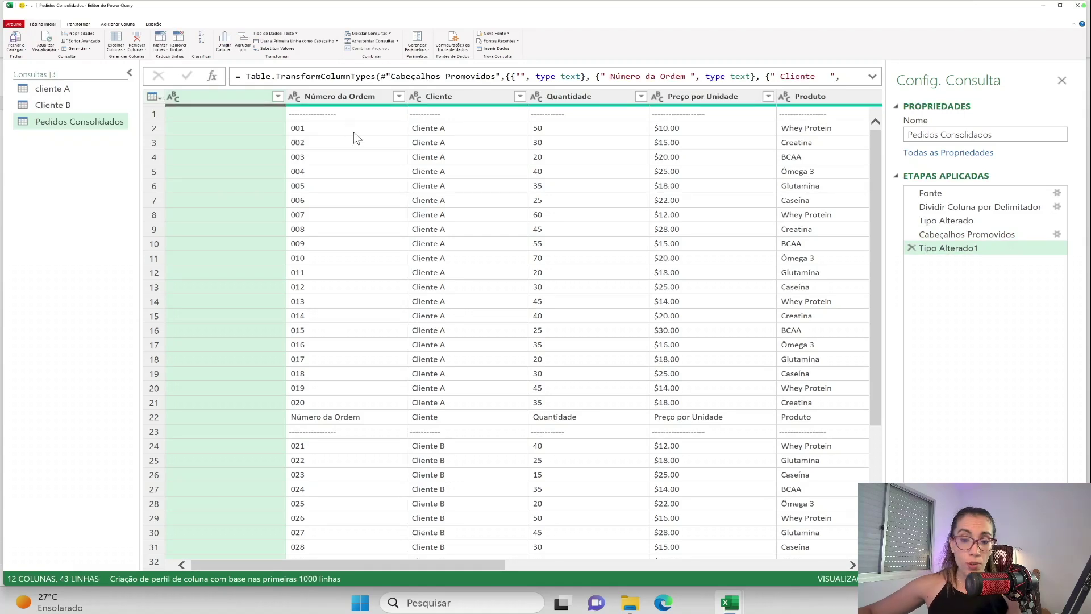
pyautogui.rightClick(228, 96)
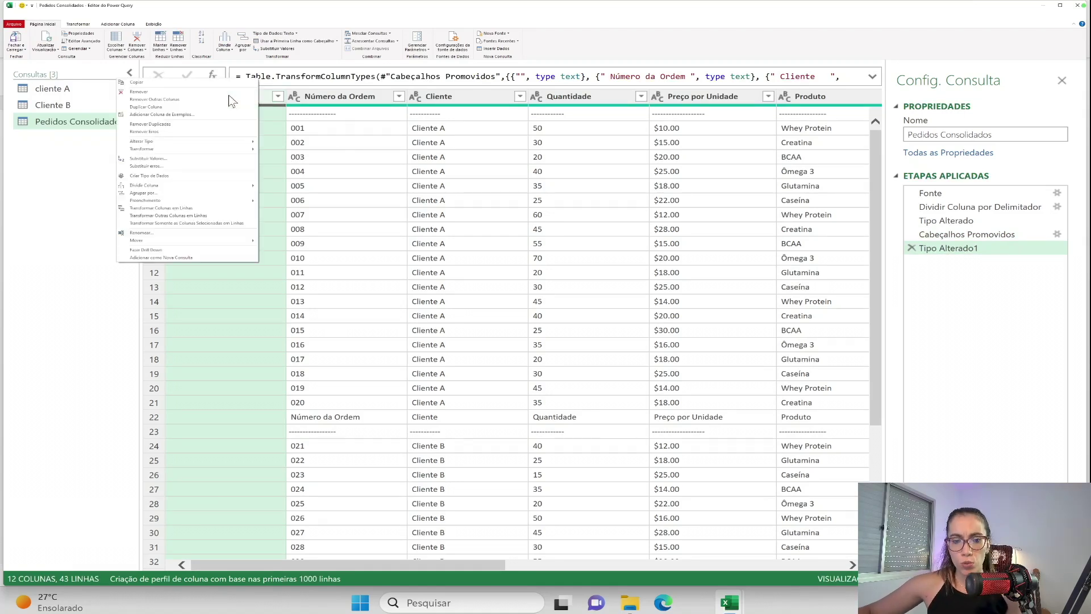
pyautogui.click(197, 92)
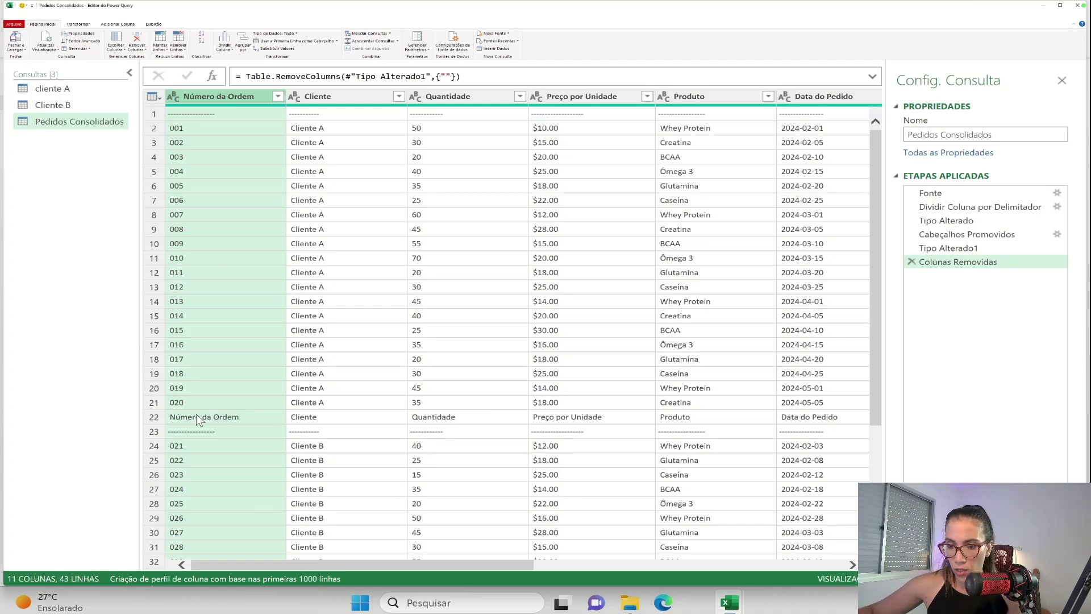
# Filter the Número da Ordem column to exclude the repeated Número da Ordem header rows and the dashed separator rows
pyautogui.click(278, 96)
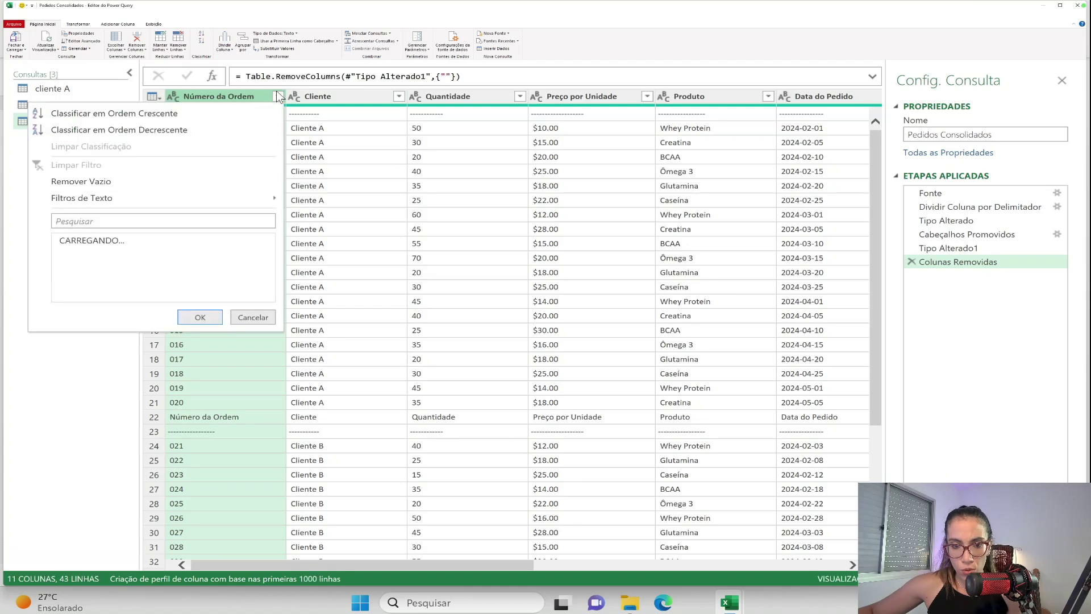
pyautogui.click(106, 244)
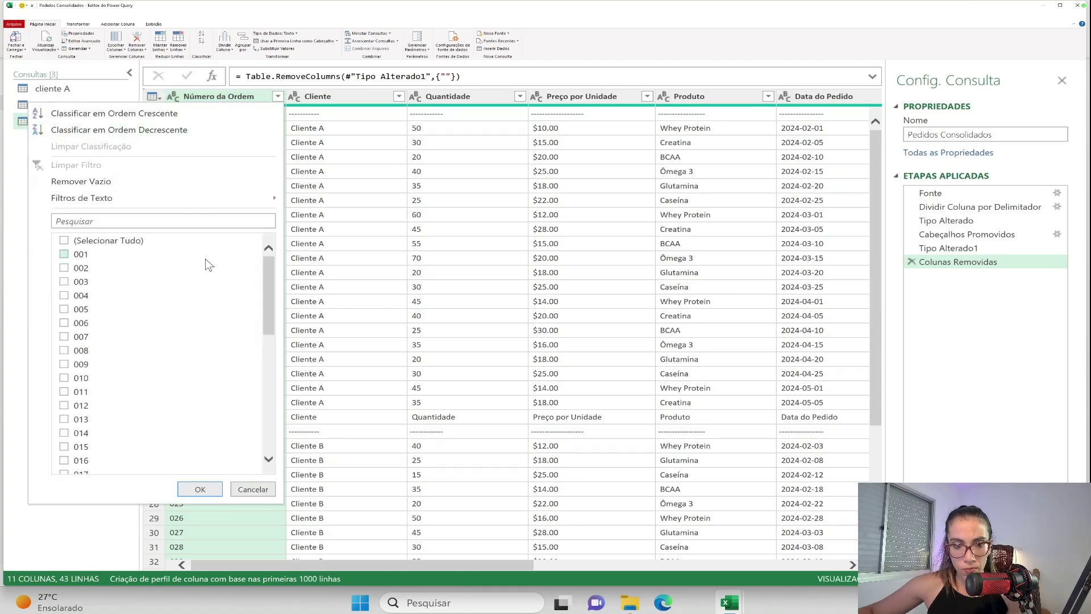
pyautogui.scroll(-8, 207, 259)
pyautogui.scroll(8, 94, 388)
pyautogui.click(108, 245)
pyautogui.scroll(-8, 113, 284)
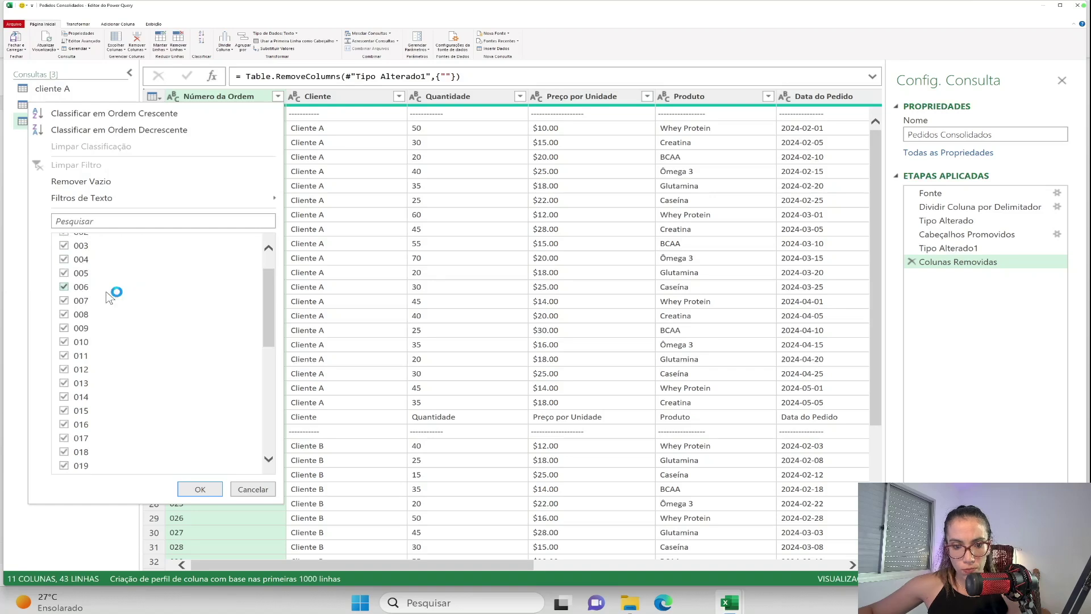
pyautogui.click(84, 458)
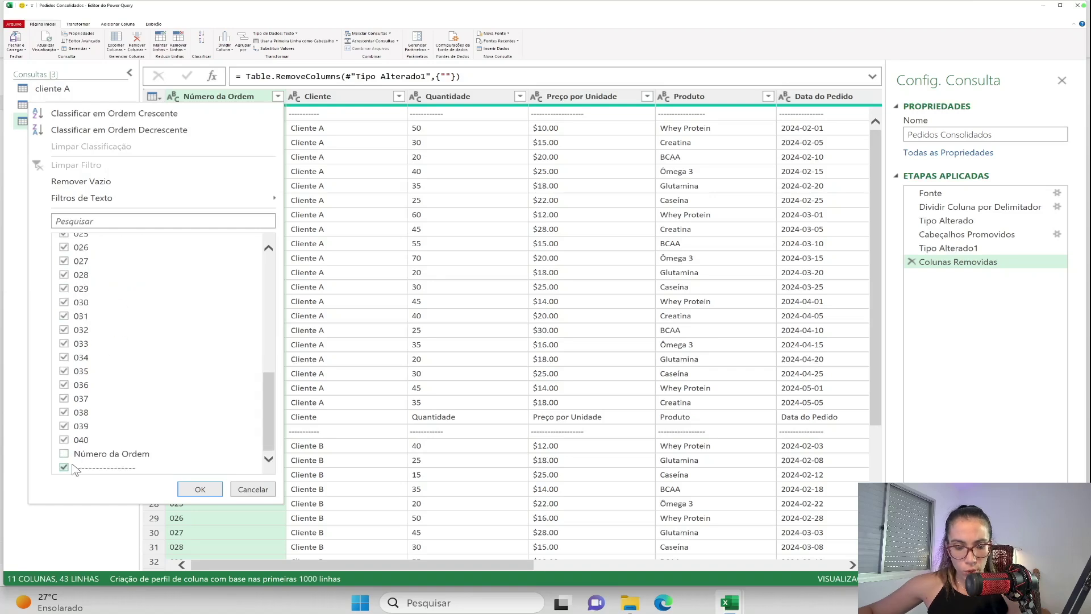
pyautogui.click(73, 468)
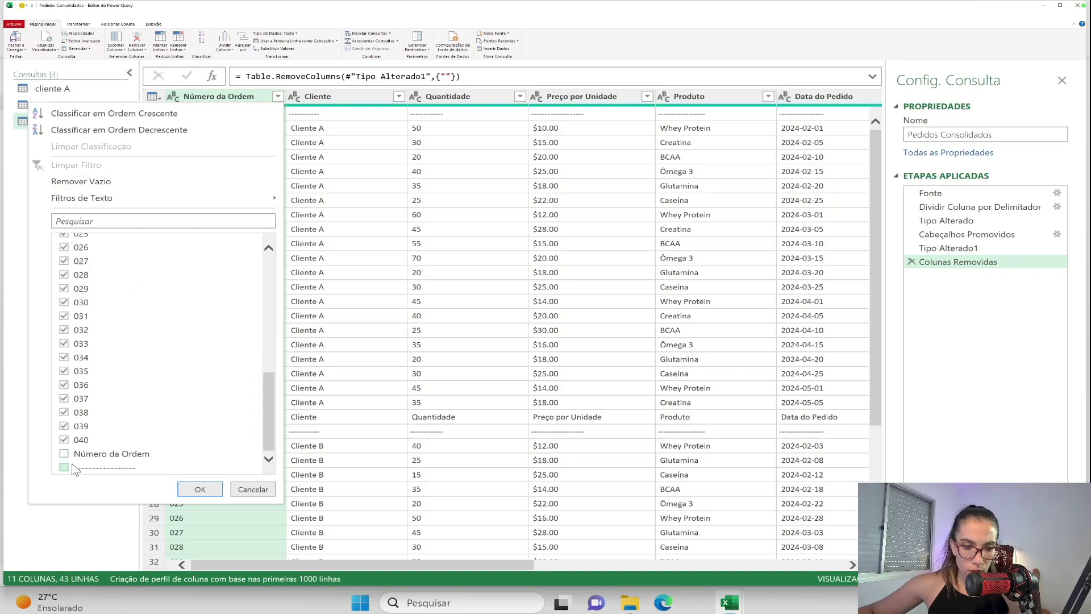
pyautogui.click(200, 490)
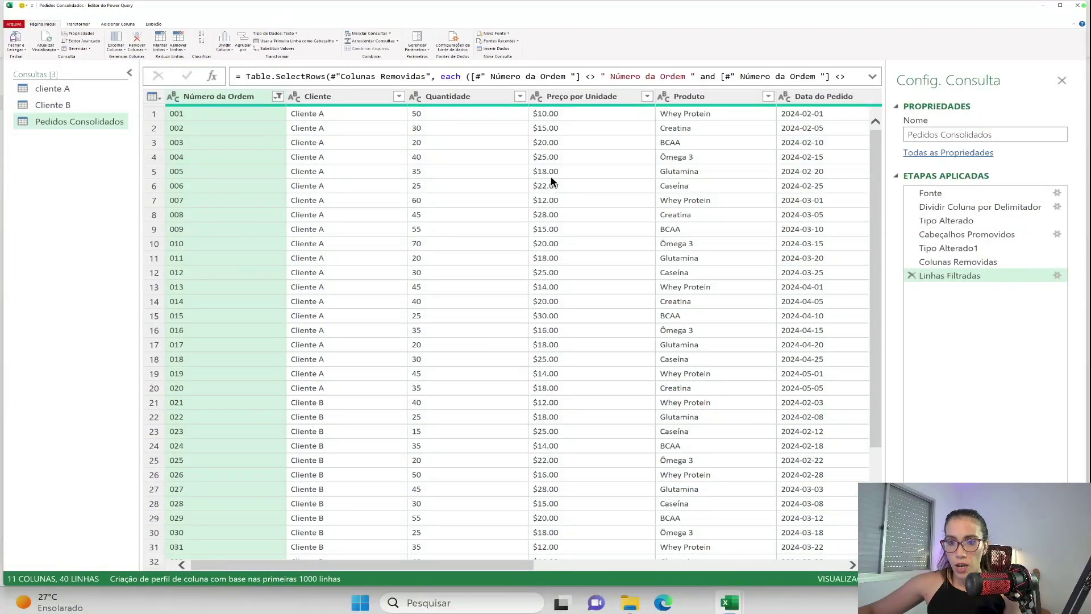
# Try to change the Preço por Unidade column to the Número Decimal type and remove that type-change step
pyautogui.click(537, 99)
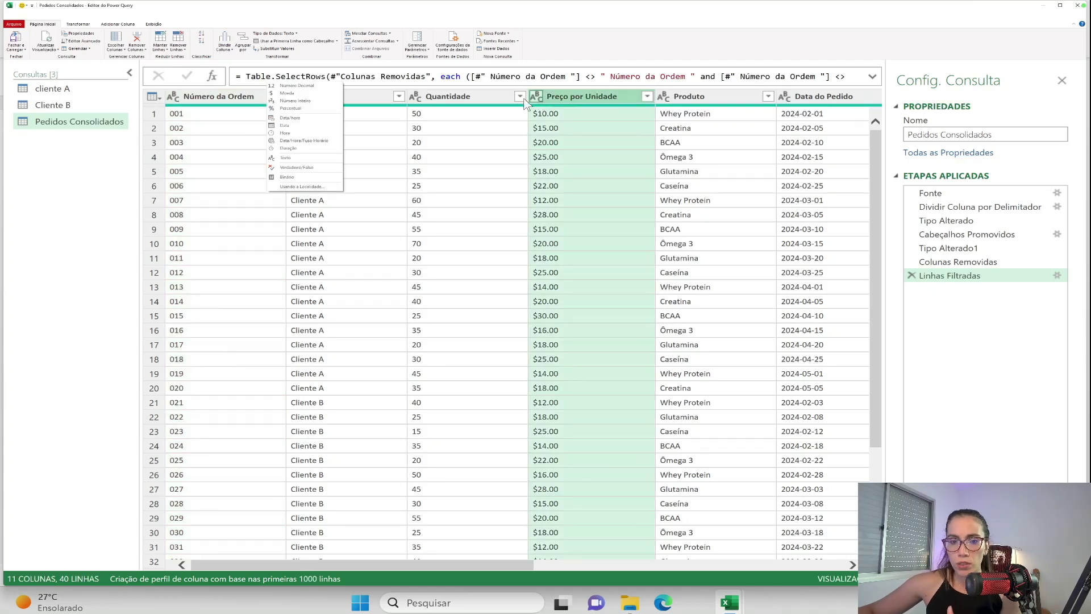
pyautogui.click(306, 86)
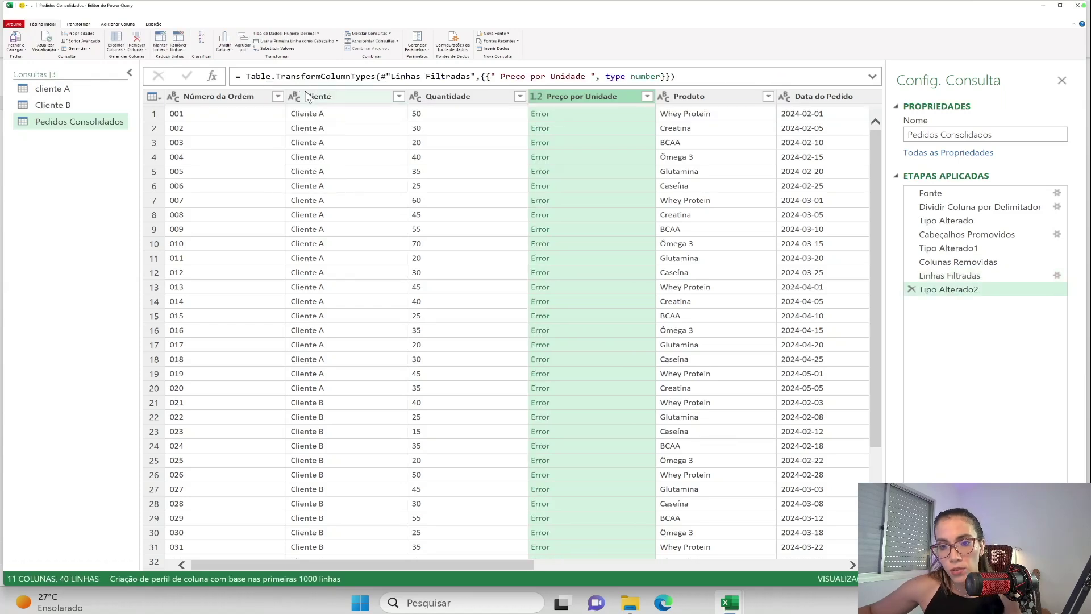
pyautogui.click(918, 286)
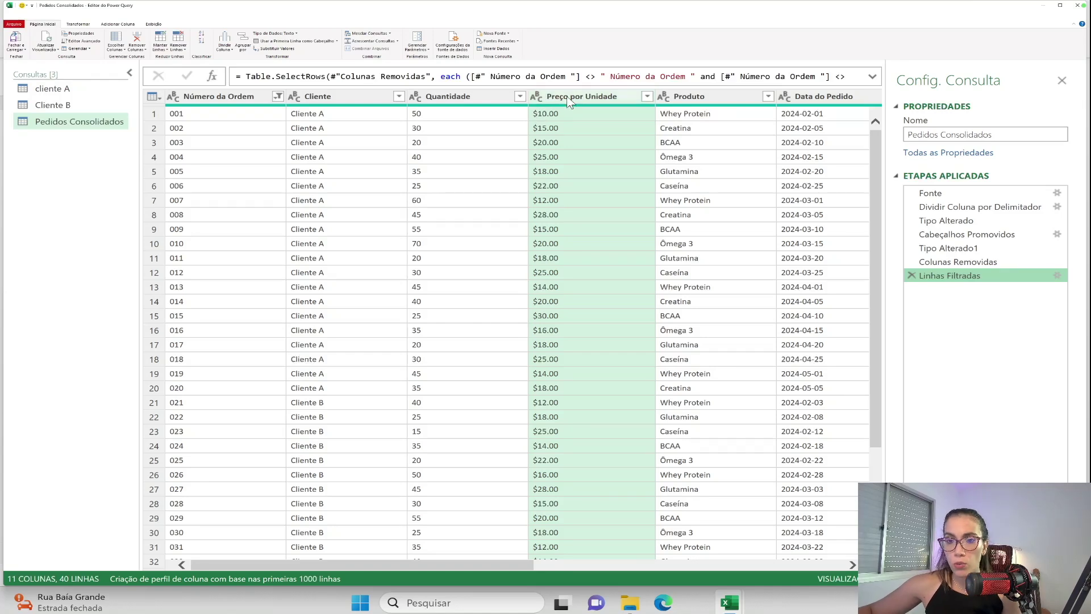
# Replace the $ sign with nothing in the Preço por Unidade column
pyautogui.rightClick(570, 101)
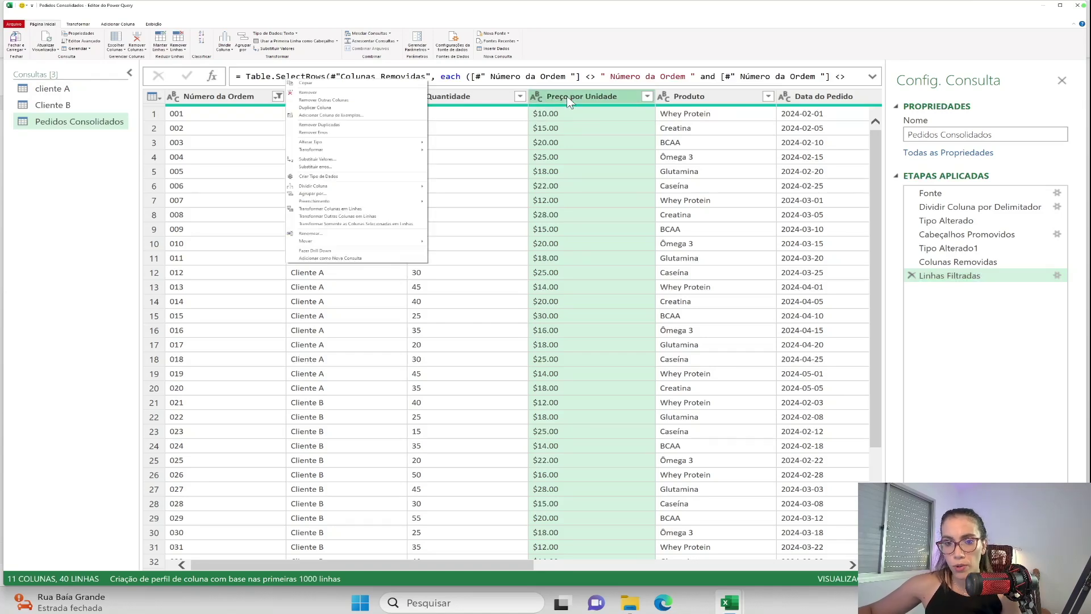
pyautogui.click(375, 161)
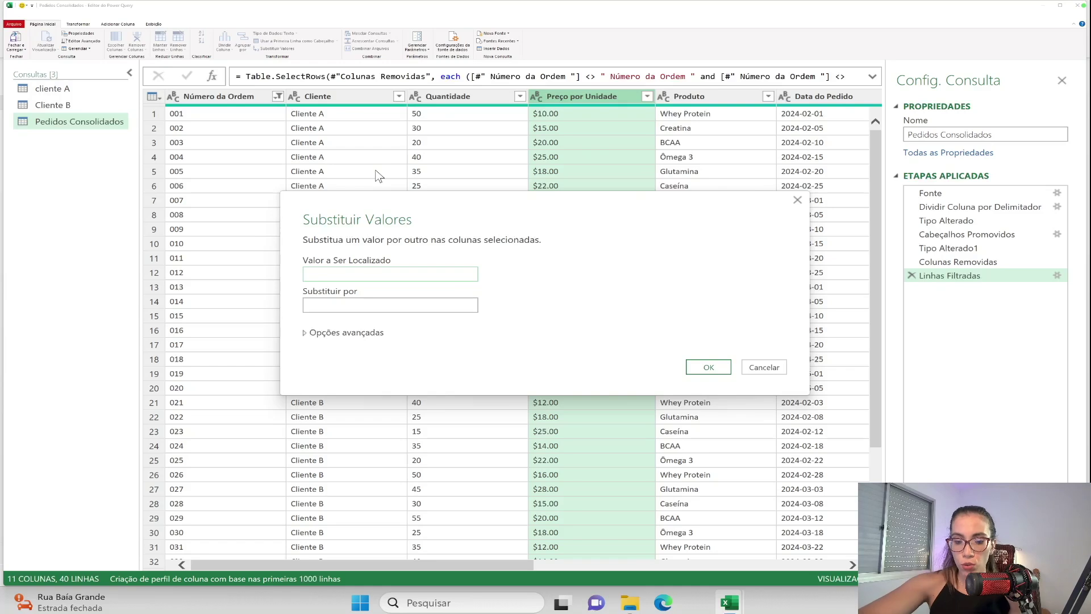
pyautogui.write('$')
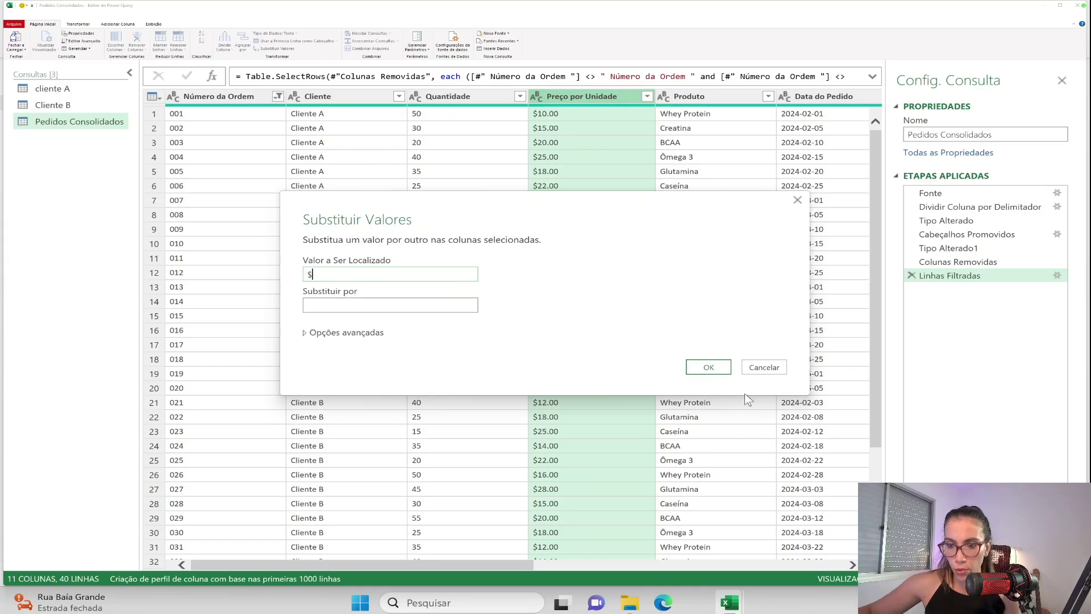
pyautogui.click(720, 369)
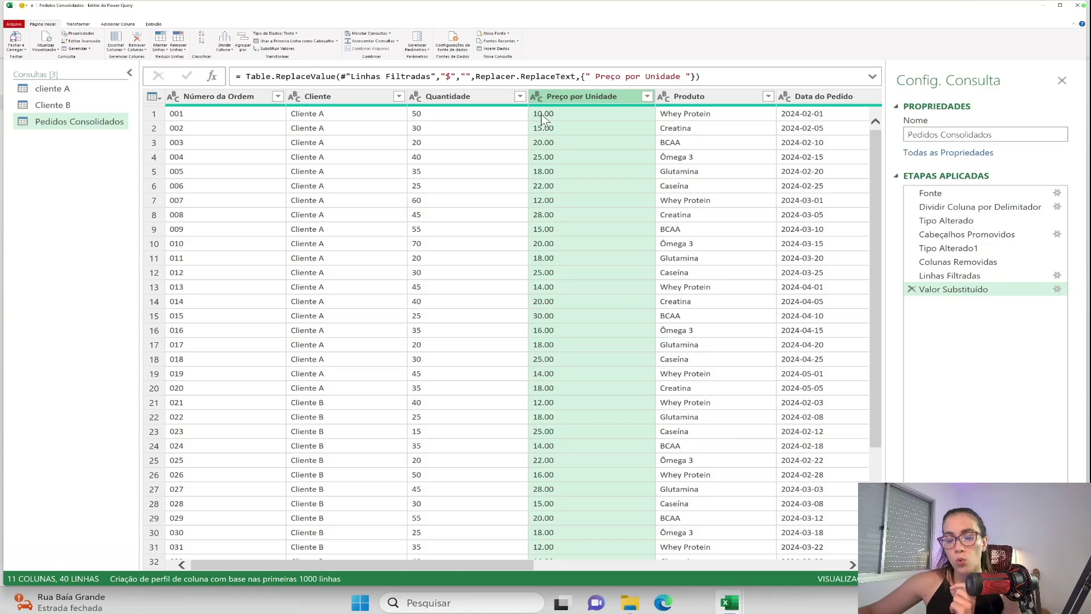
# Replace the periods with commas in the Preço por Unidade column and set its data type to Moeda
pyautogui.rightClick(595, 98)
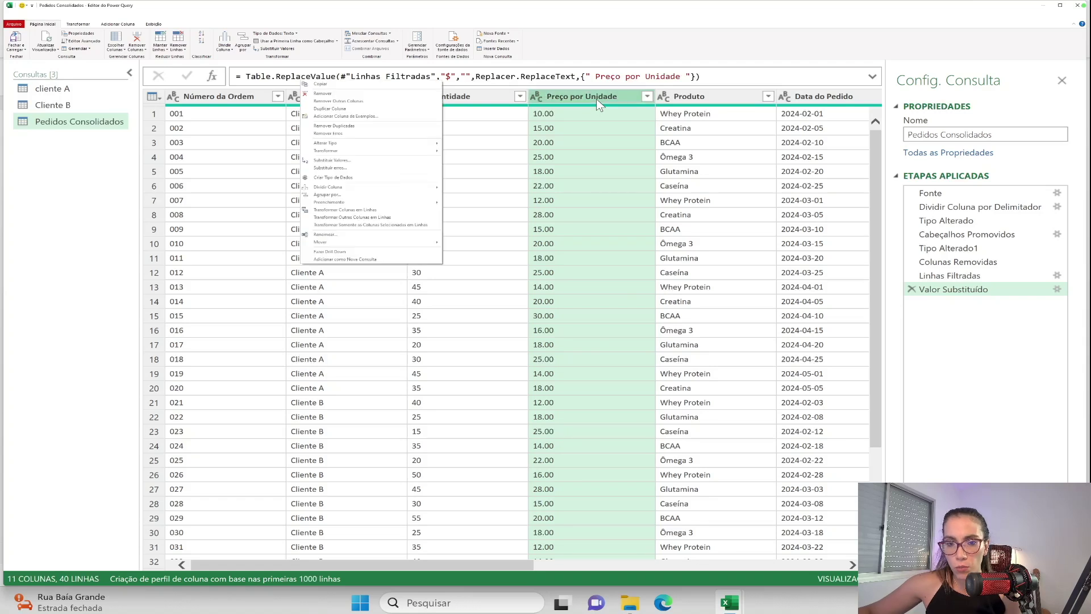
pyautogui.click(380, 160)
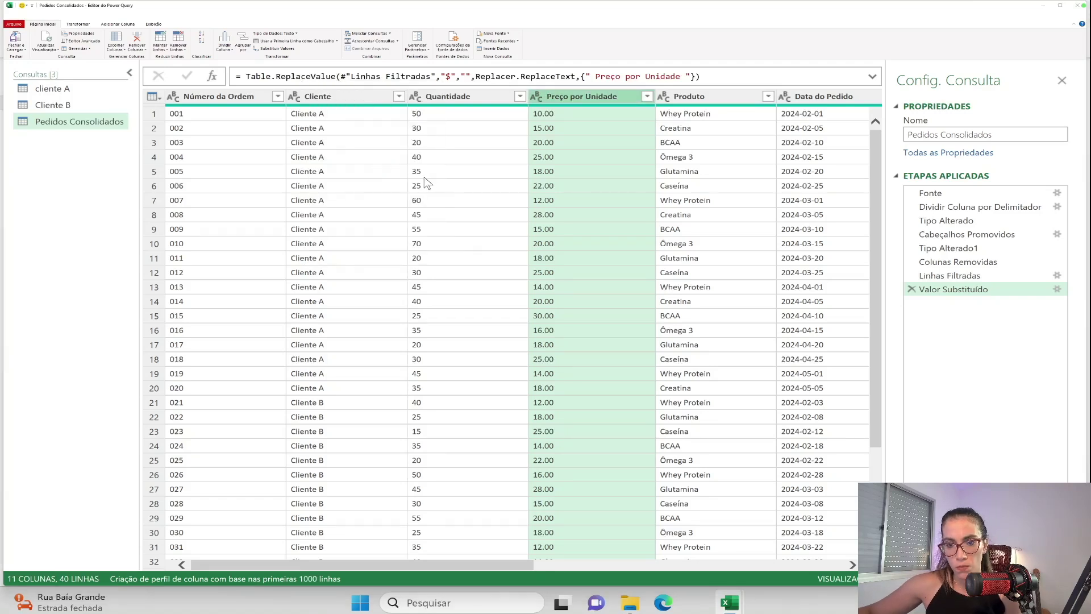
pyautogui.write('.')
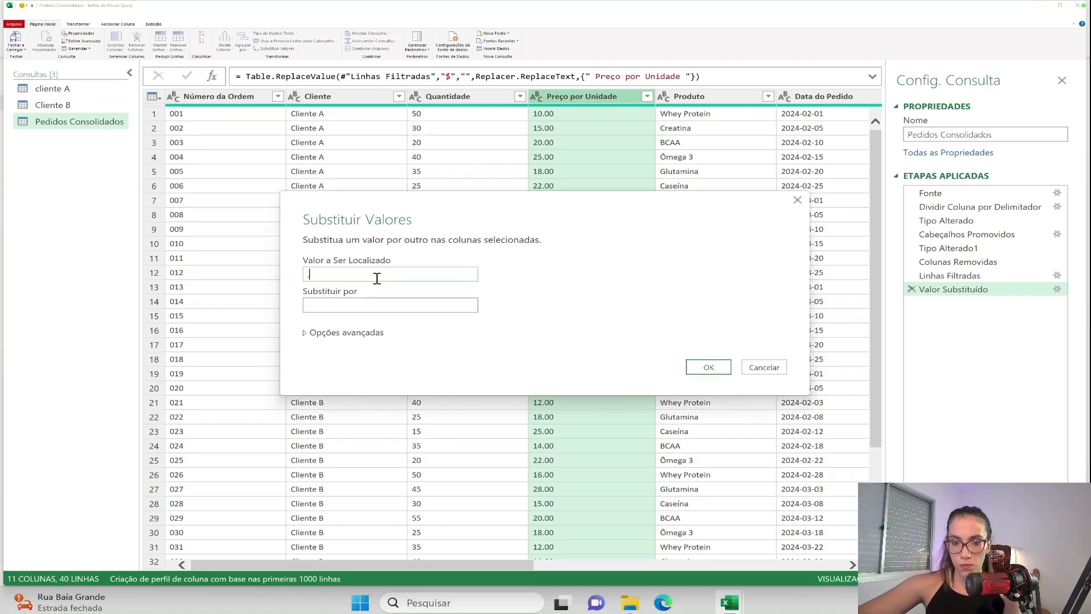
pyautogui.press('Tab')
pyautogui.write(',')
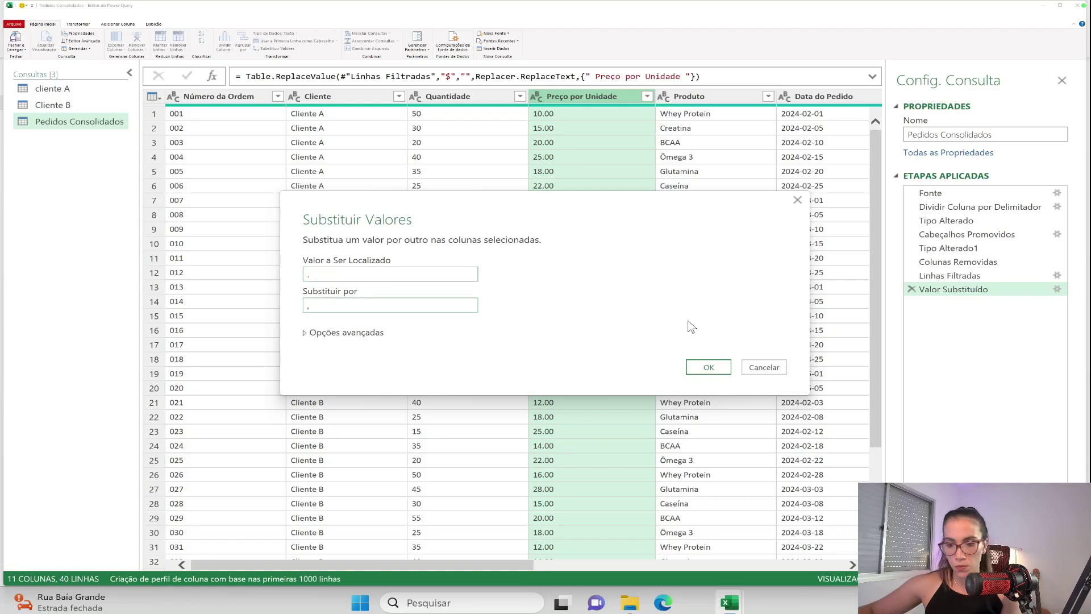
pyautogui.click(706, 368)
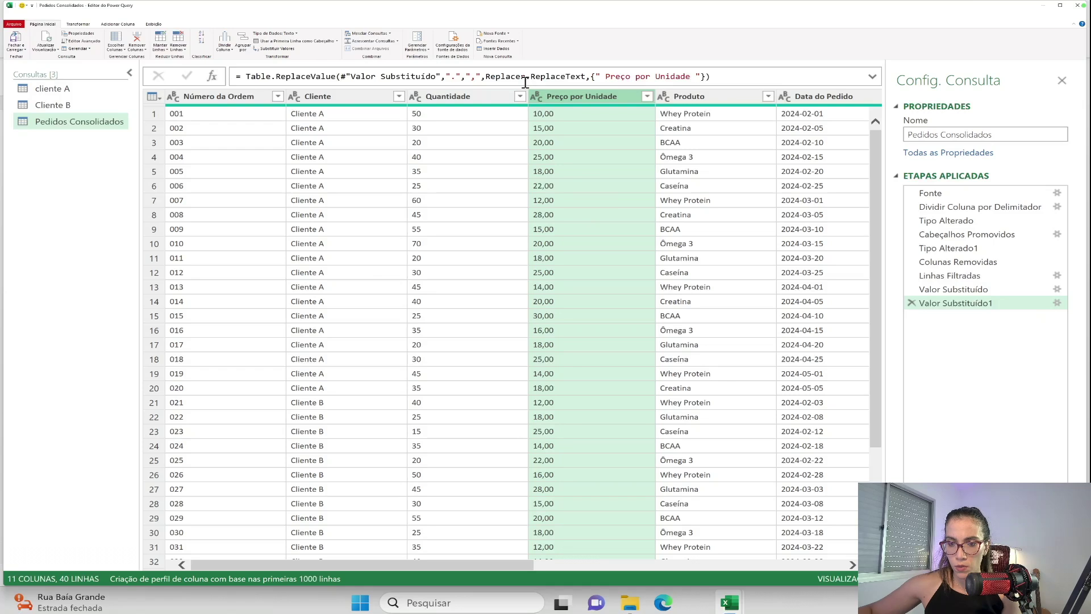
pyautogui.click(538, 97)
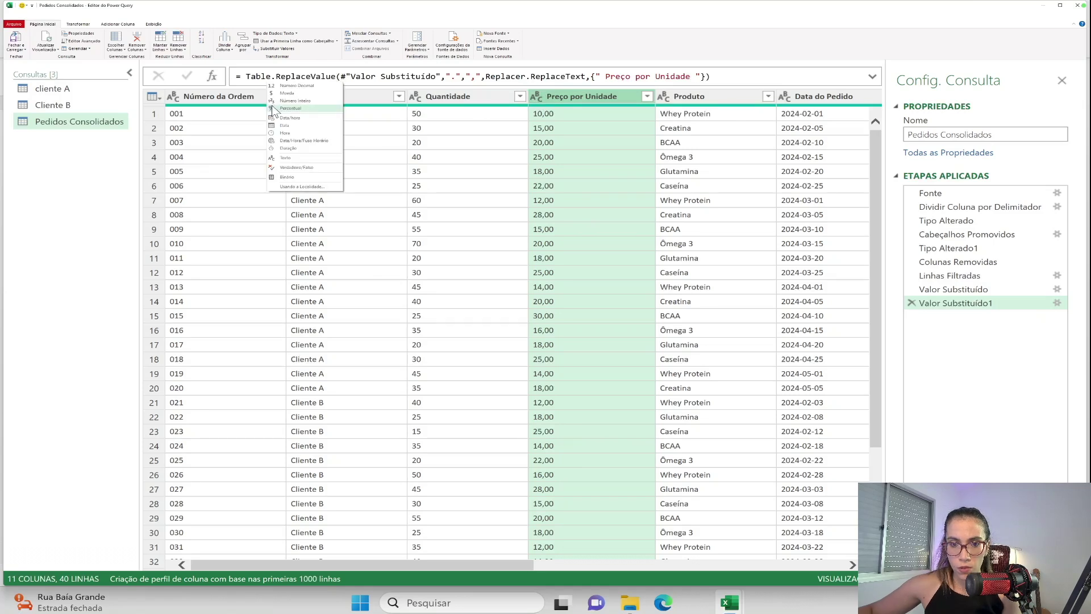
pyautogui.click(285, 93)
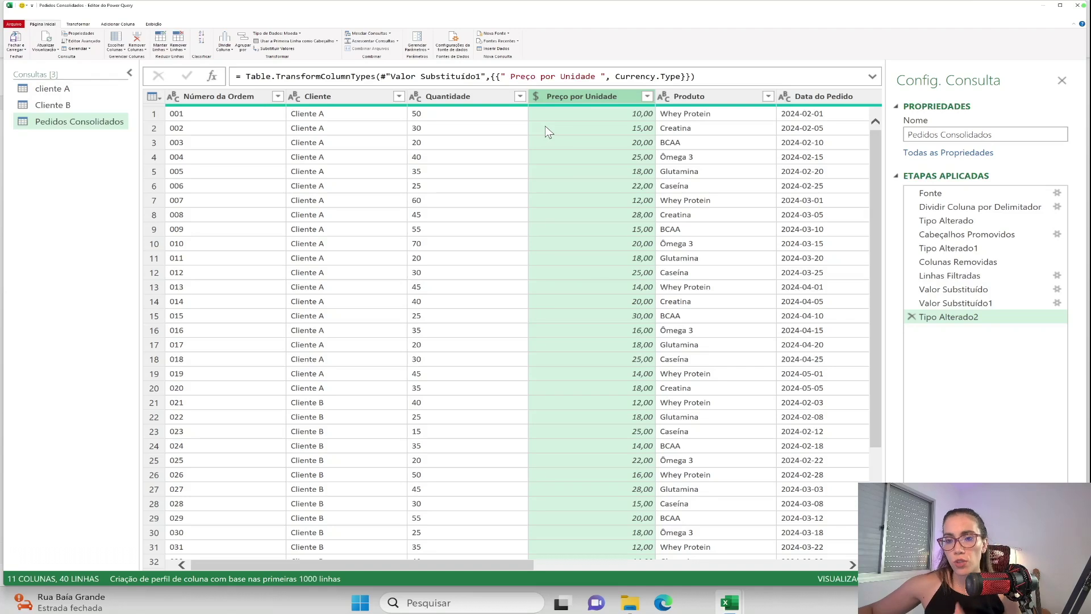
# Set the data type of the Data do Pedido and Data da Entrega columns to Data
pyautogui.moveTo(468, 564); pyautogui.dragTo(653, 561)
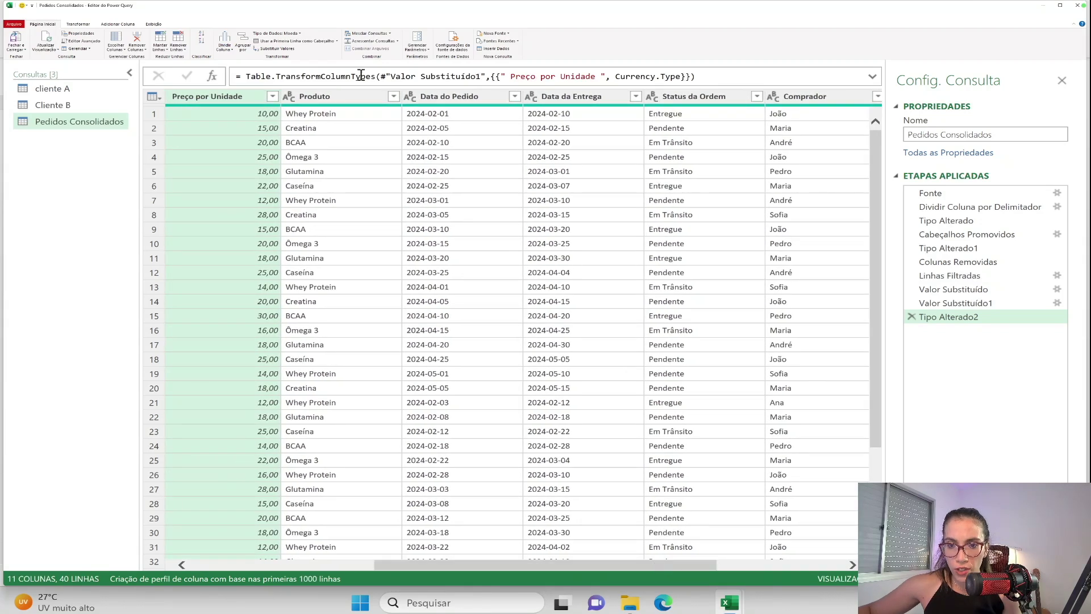
pyautogui.click(408, 94)
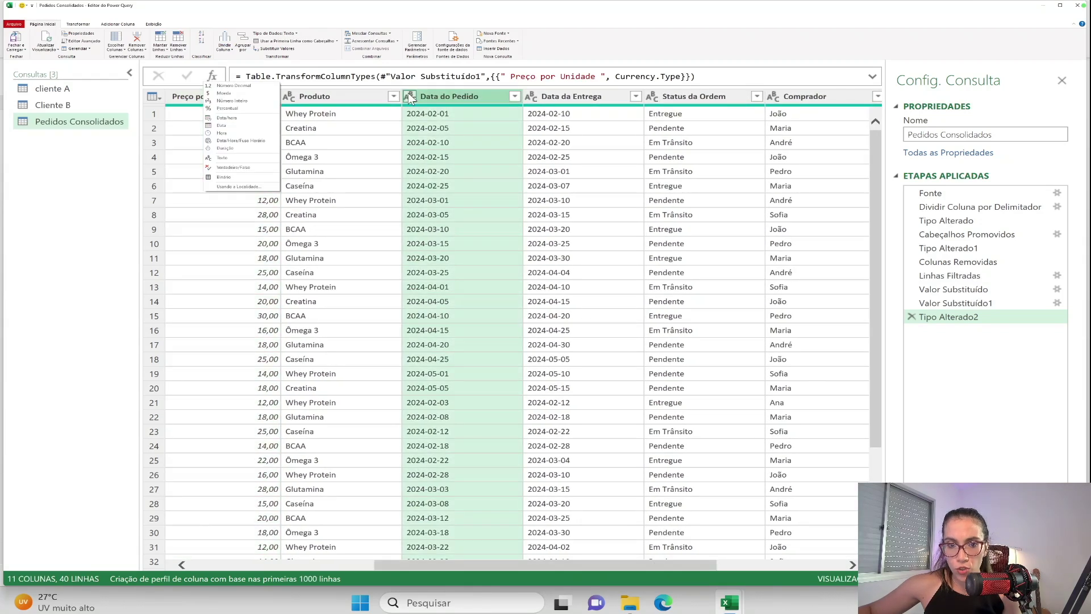
pyautogui.click(213, 126)
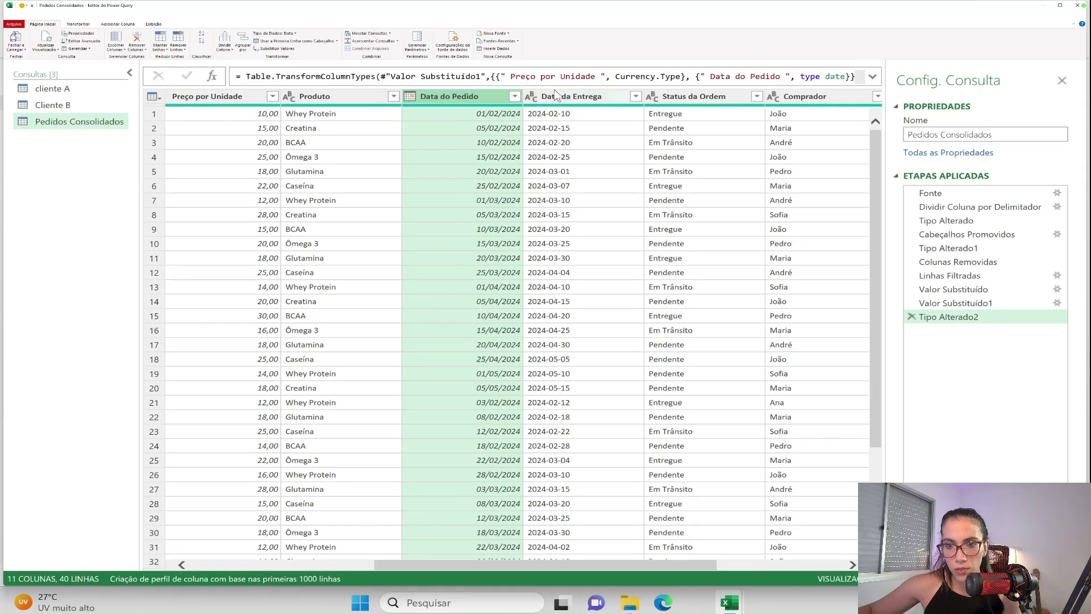
pyautogui.click(531, 96)
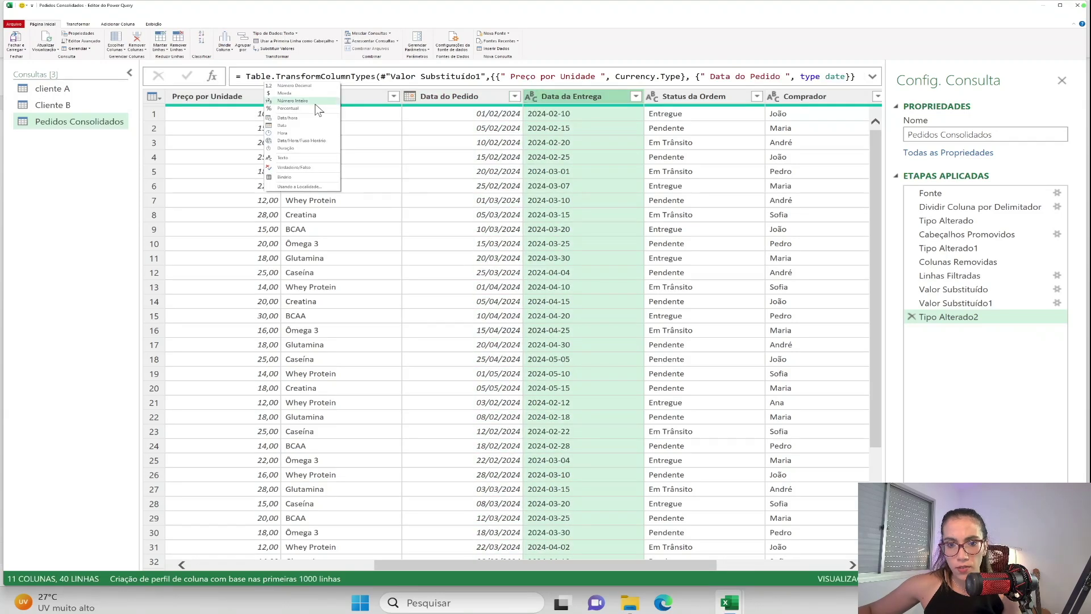
pyautogui.click(294, 128)
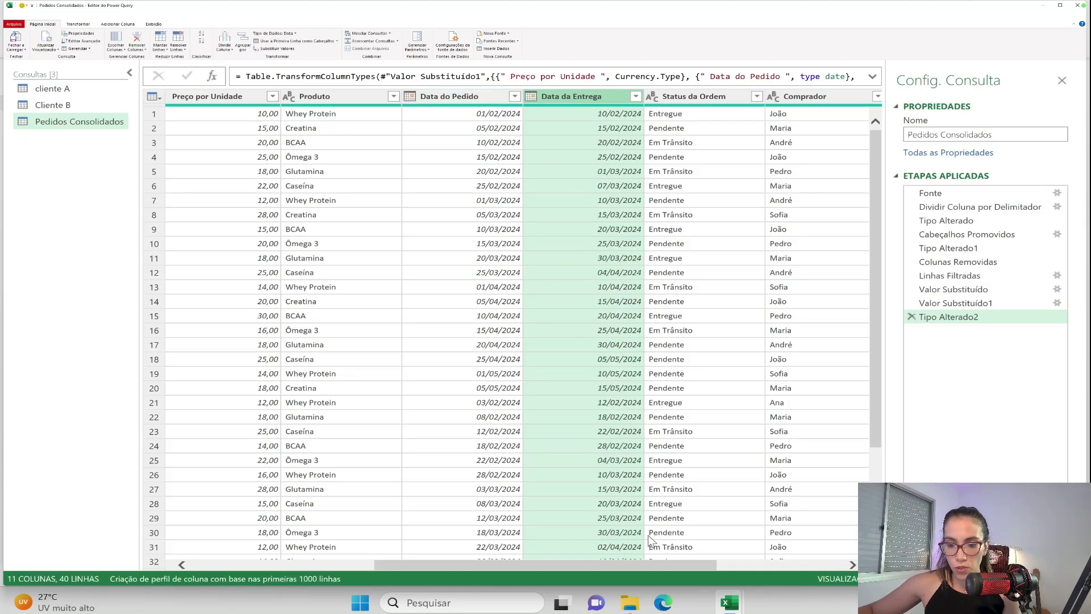
# Add a column that subtracts Data da Entrega from Data do Pedido in days
pyautogui.moveTo(629, 560); pyautogui.dragTo(665, 560)
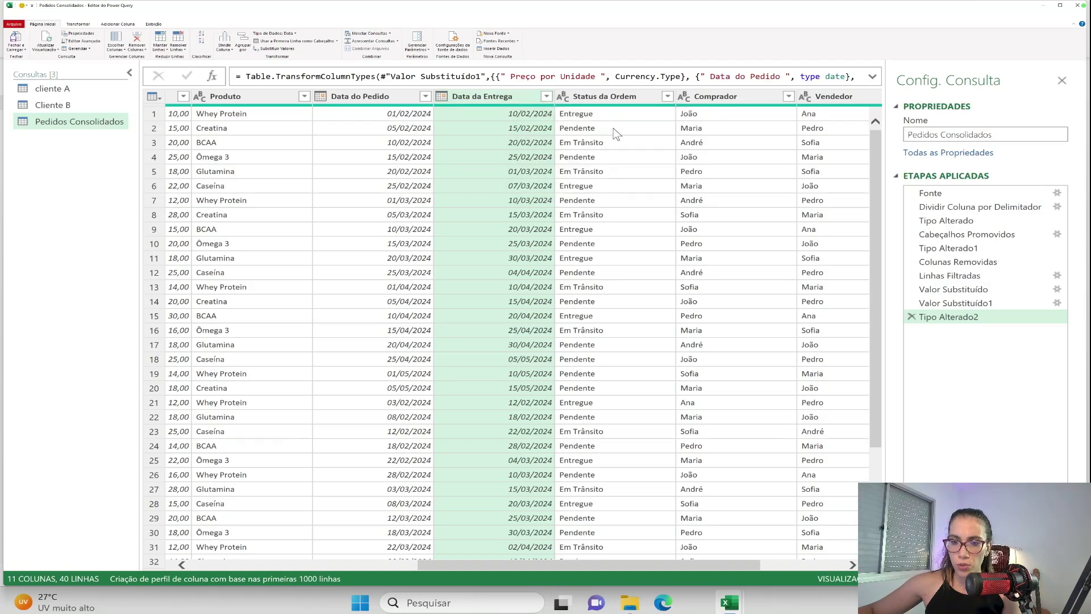
pyautogui.click(614, 141)
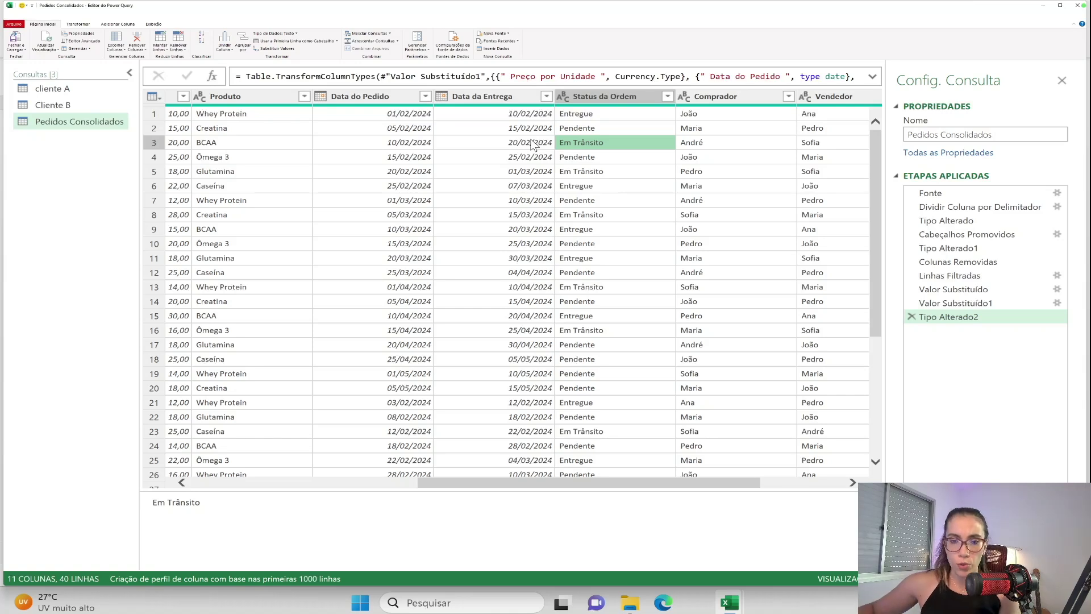
pyautogui.click(364, 97)
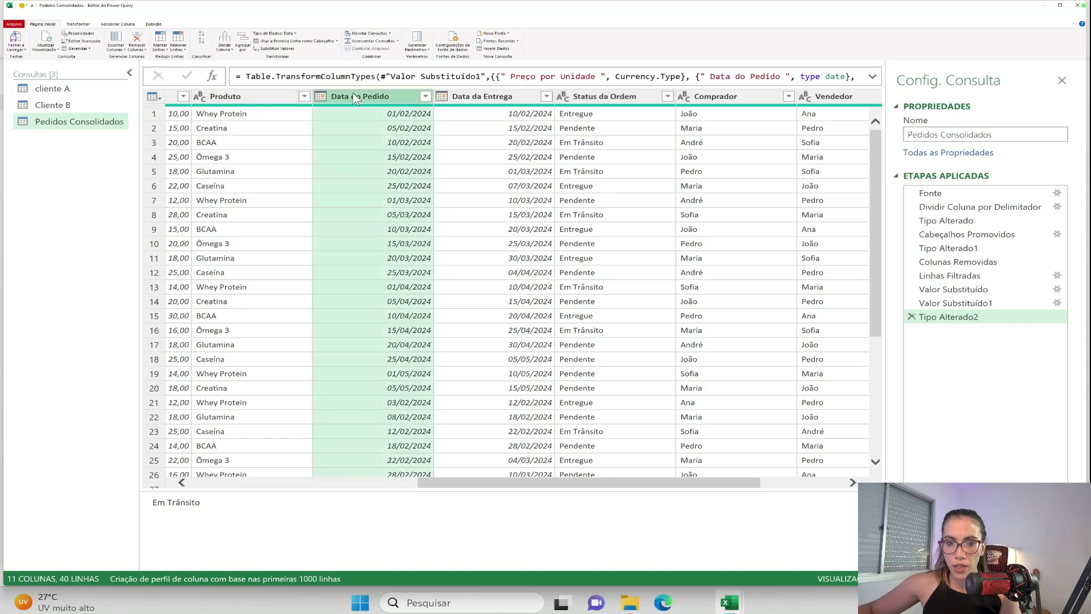
pyautogui.keyDown('ctrl'); pyautogui.click(486, 98); pyautogui.keyUp('ctrl')
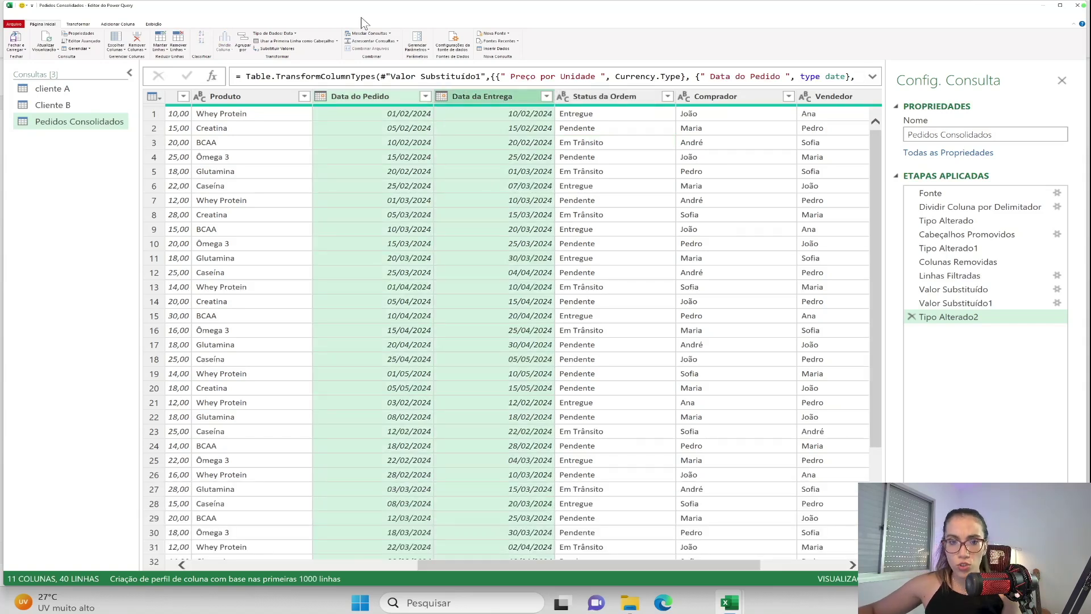
pyautogui.click(134, 25)
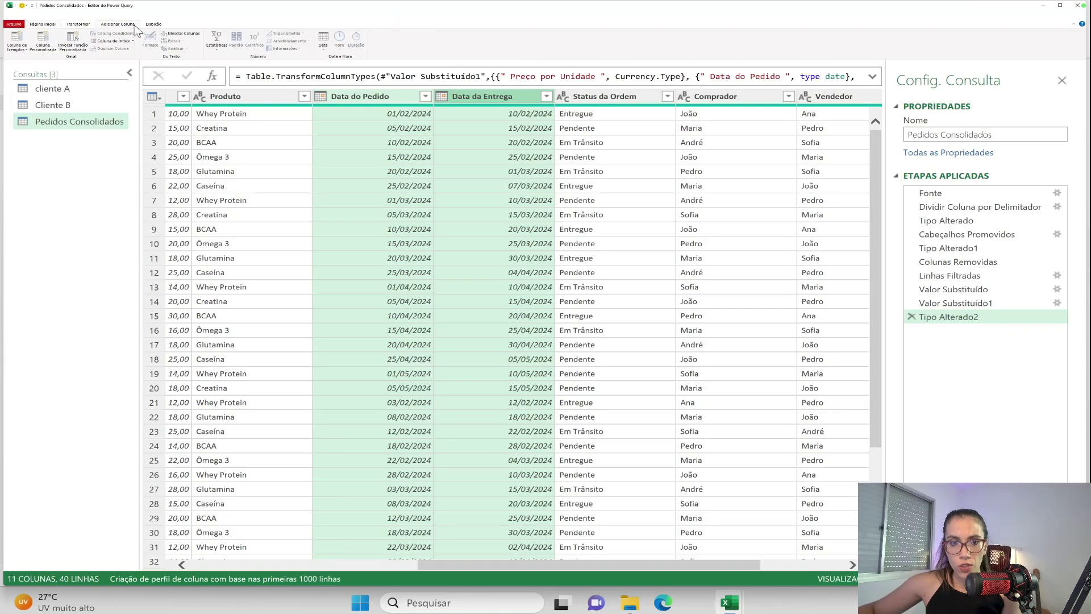
pyautogui.click(323, 44)
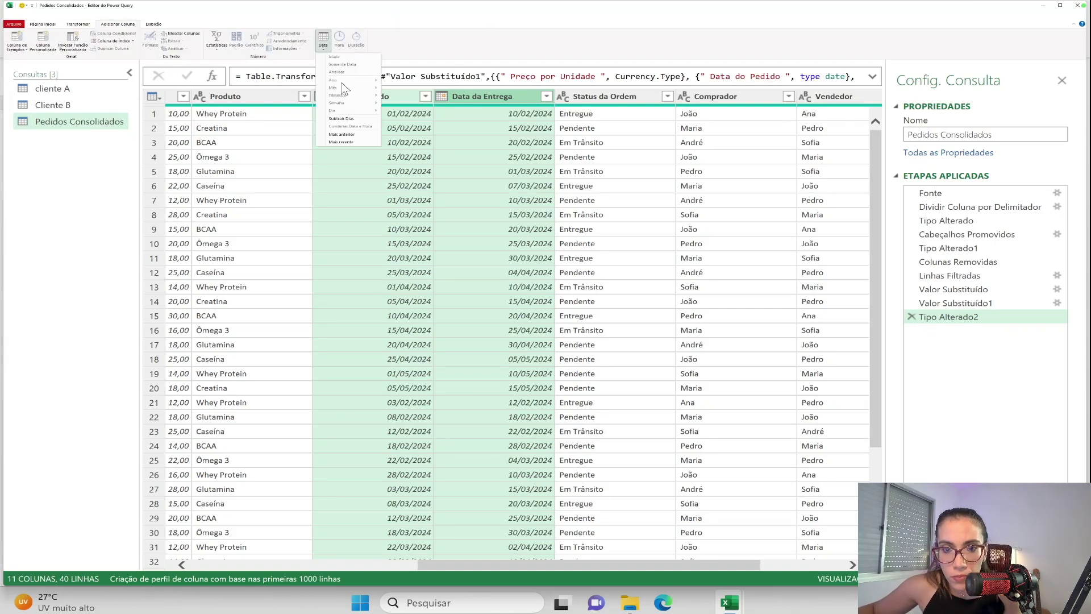
pyautogui.click(340, 118)
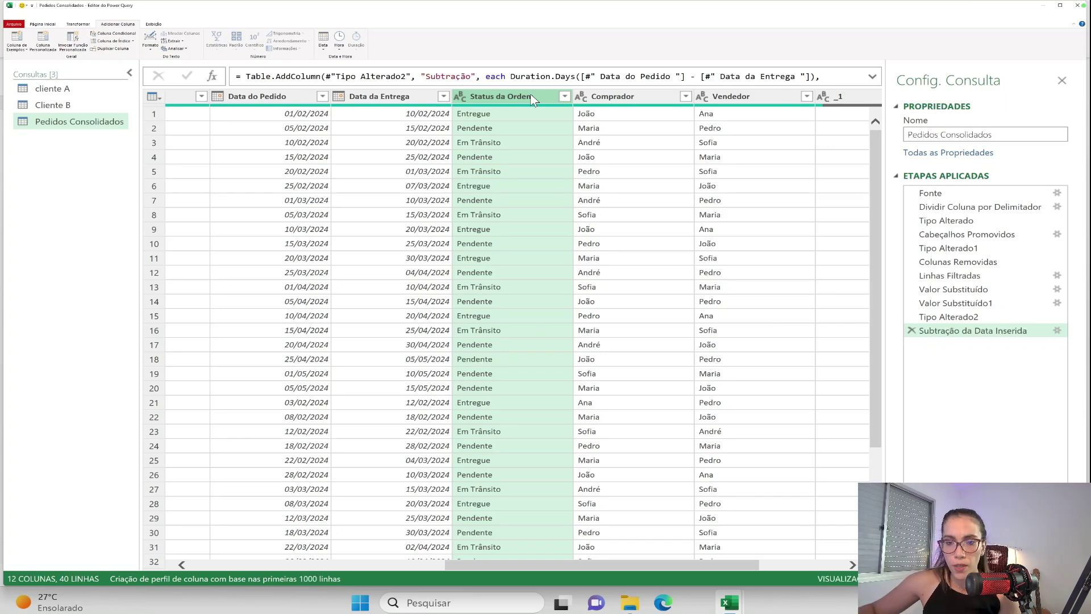
# Inspect the Status da Ordem text in the first three rows for extra spaces around the values
pyautogui.click(496, 113)
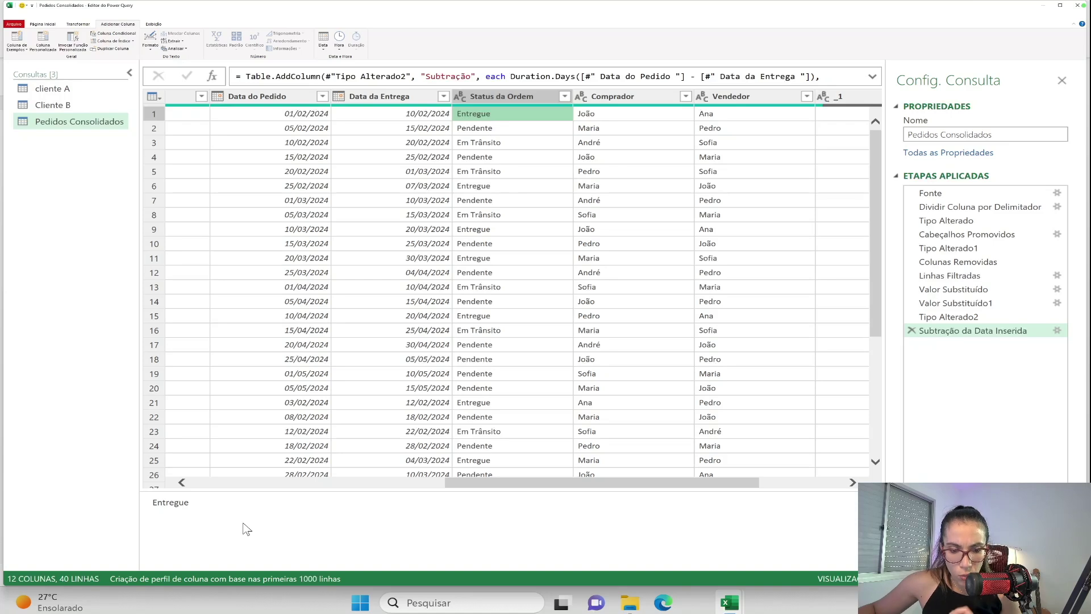
pyautogui.moveTo(222, 511); pyautogui.dragTo(154, 513)
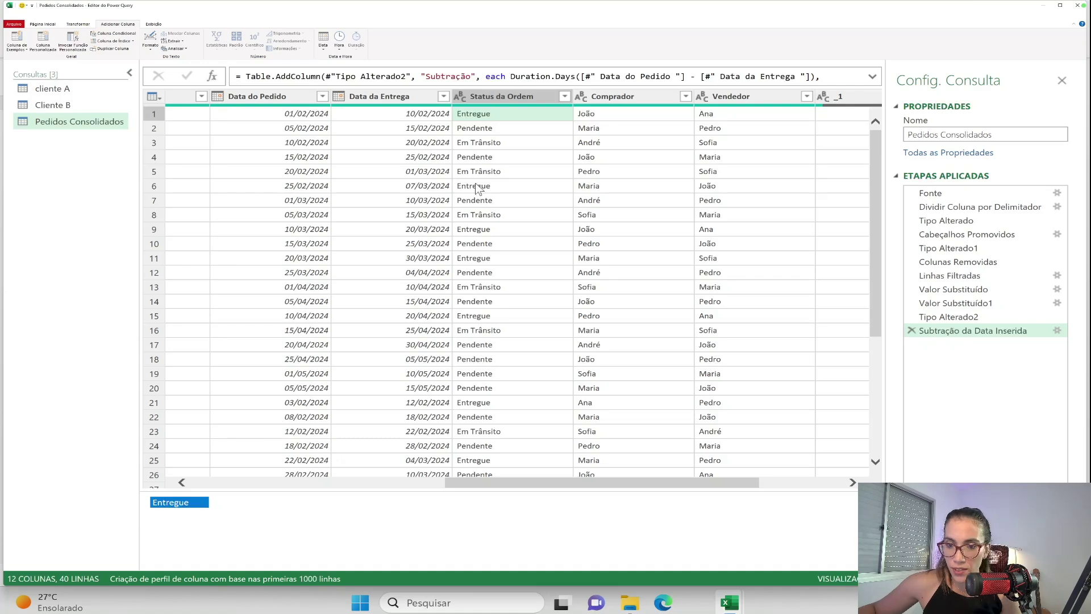
pyautogui.click(482, 129)
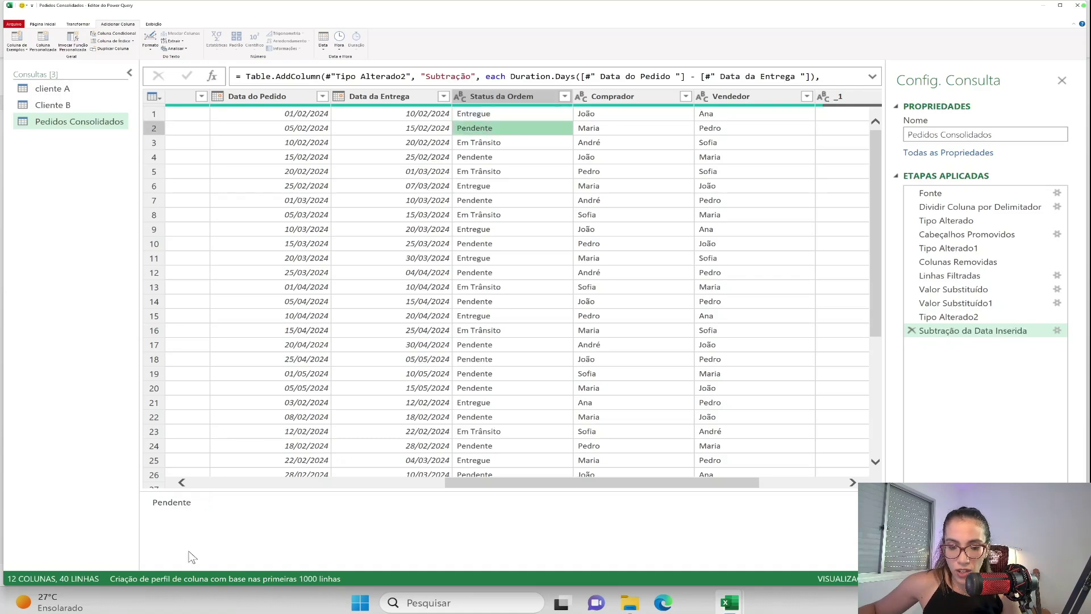
pyautogui.moveTo(238, 504); pyautogui.dragTo(150, 512)
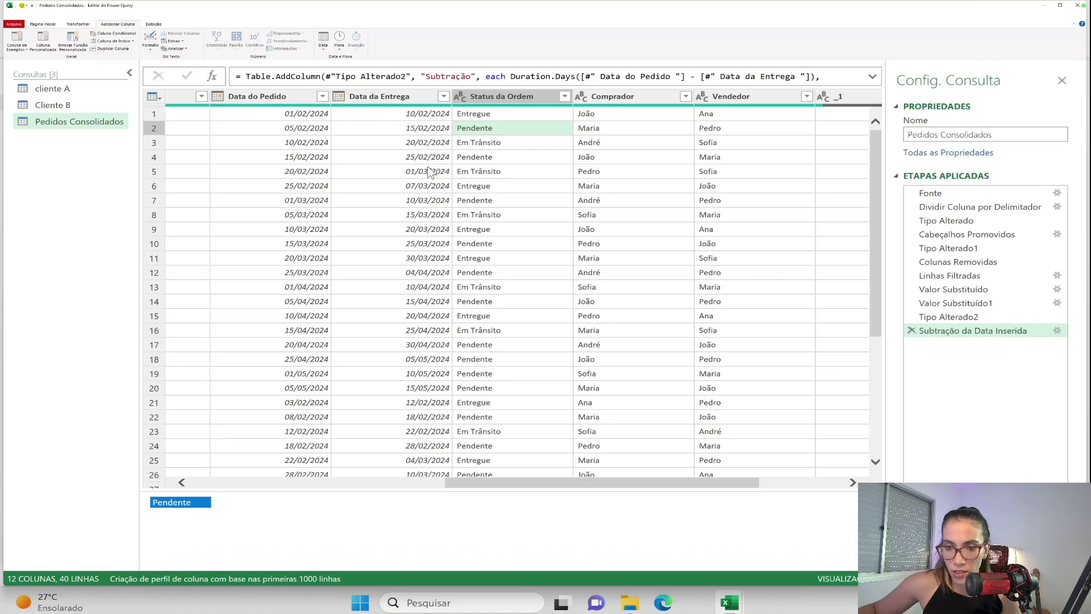
pyautogui.click(494, 144)
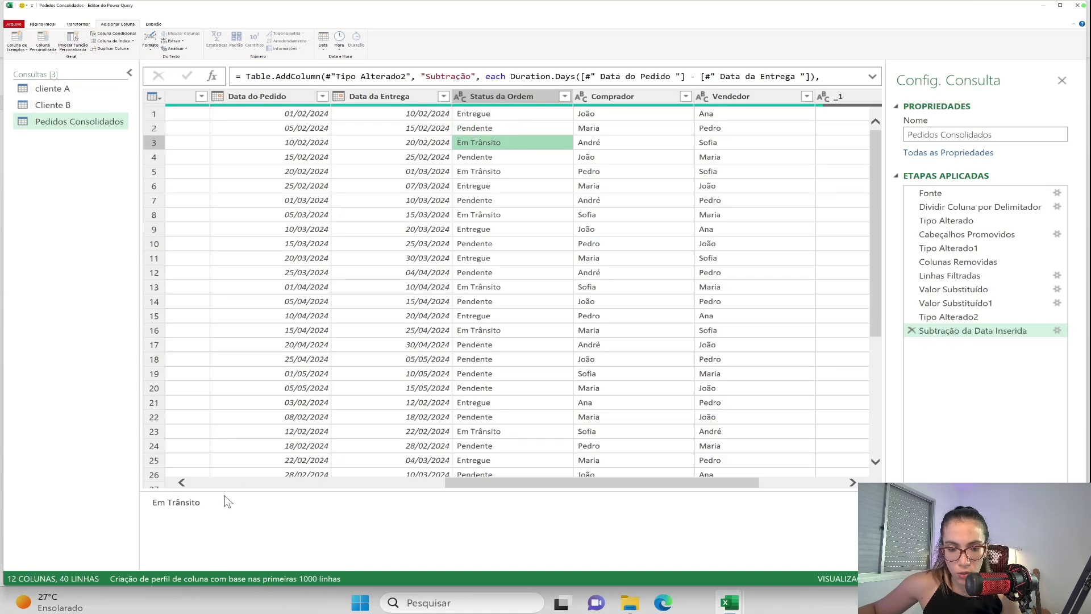
pyautogui.moveTo(221, 509); pyautogui.dragTo(99, 505)
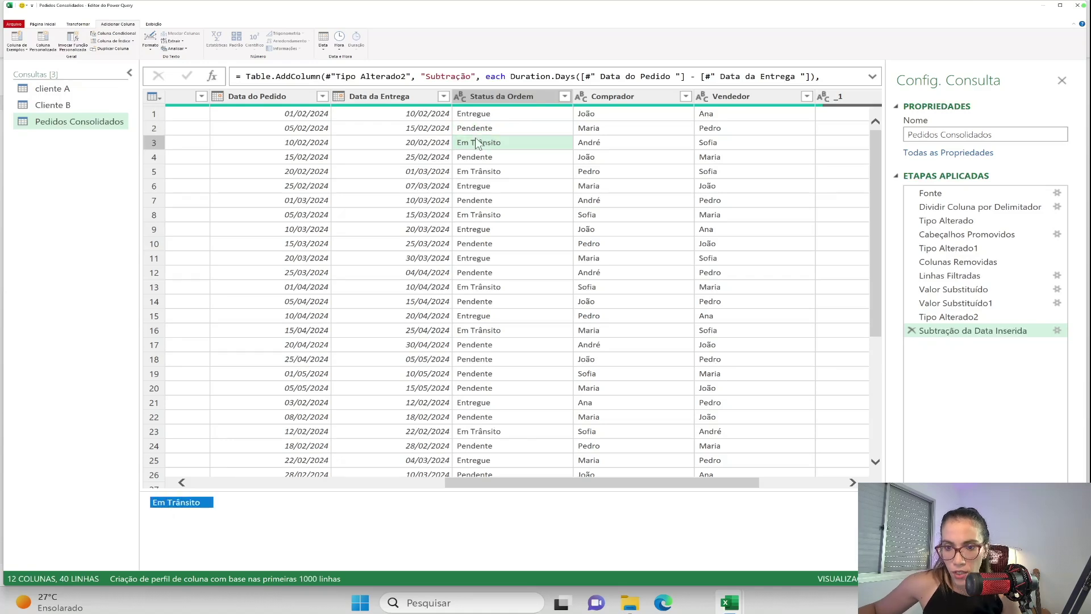
# Clean the Status da Ordem column of non-printable characters and trim its leading and trailing spaces
pyautogui.click(499, 100)
pyautogui.rightClick(499, 99)
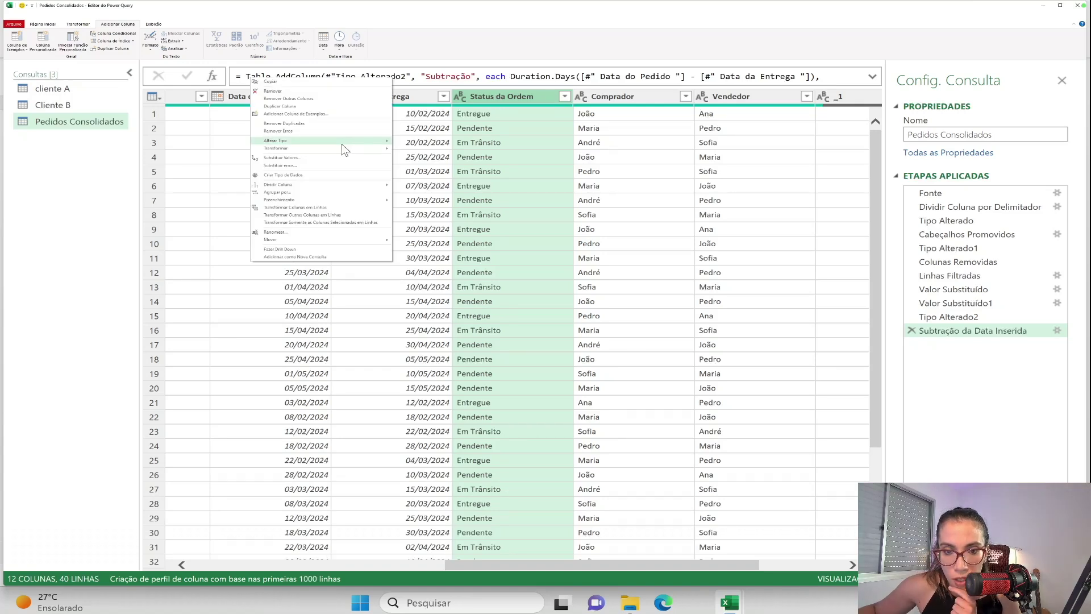
pyautogui.moveTo(342, 150)
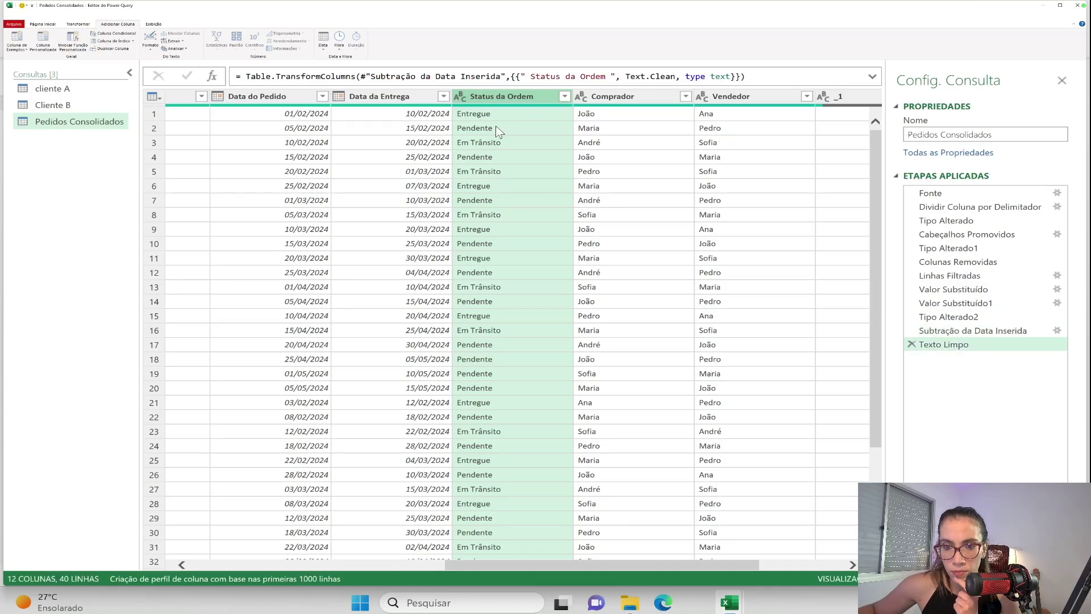
pyautogui.rightClick(501, 99)
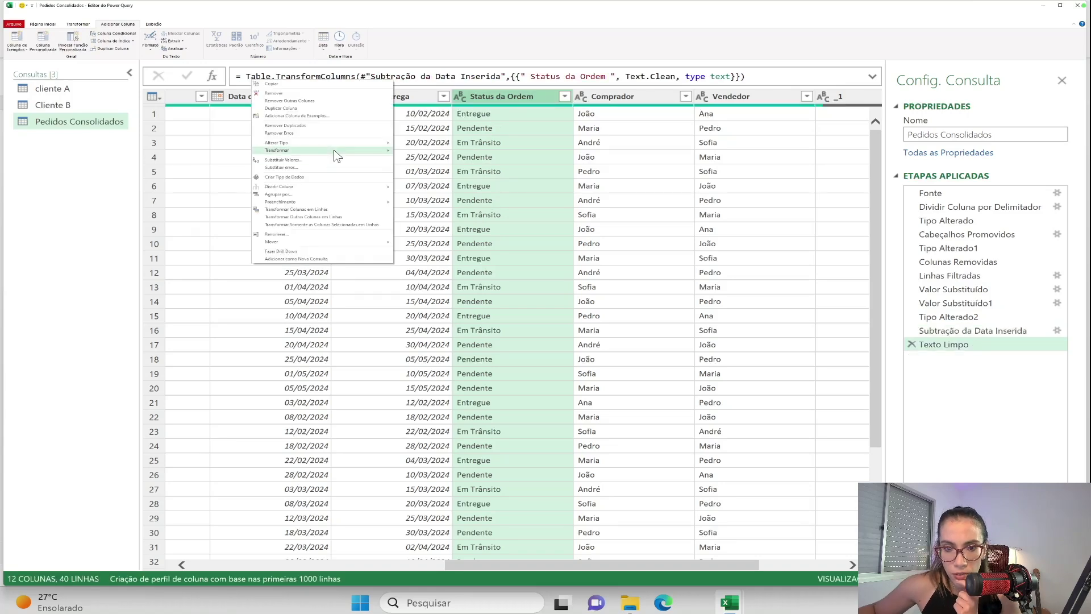
pyautogui.moveTo(336, 154)
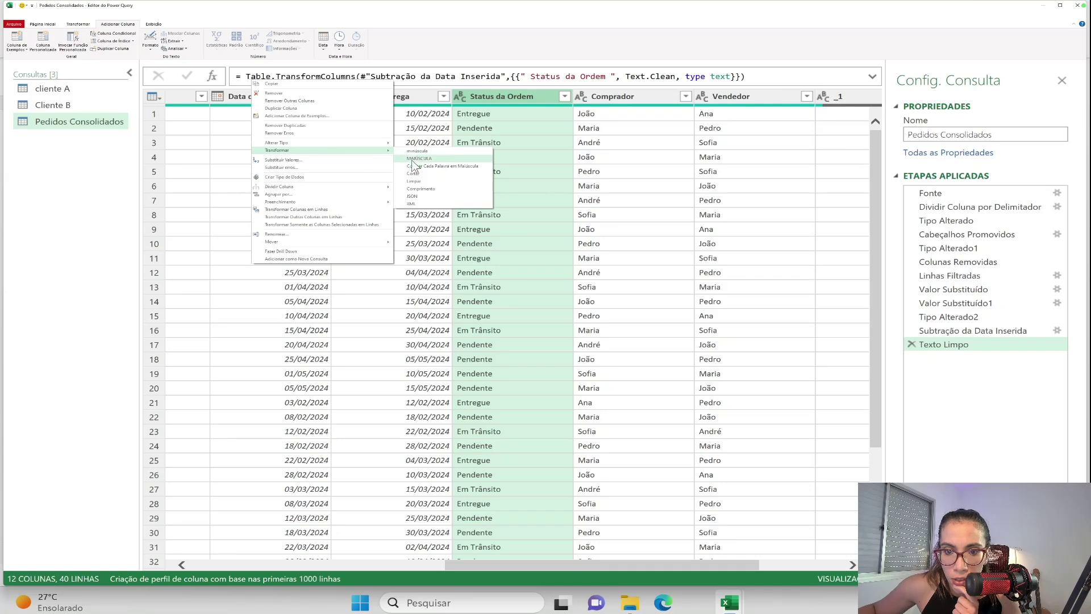
pyautogui.click(415, 174)
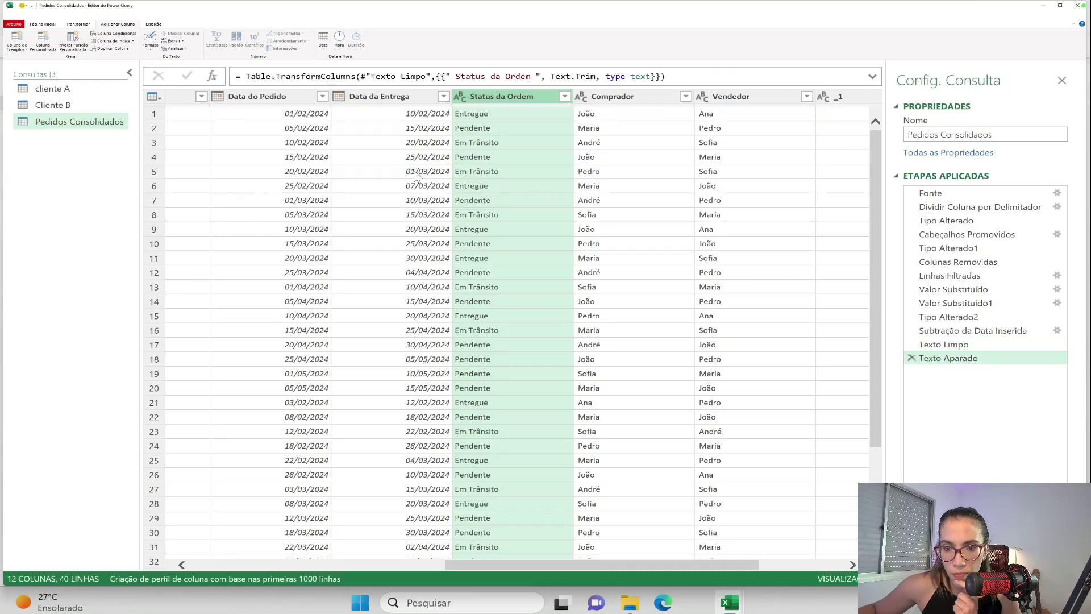
# Check the Status da Ordem values in rows 1 and 3 for remaining extra spaces
pyautogui.click(489, 116)
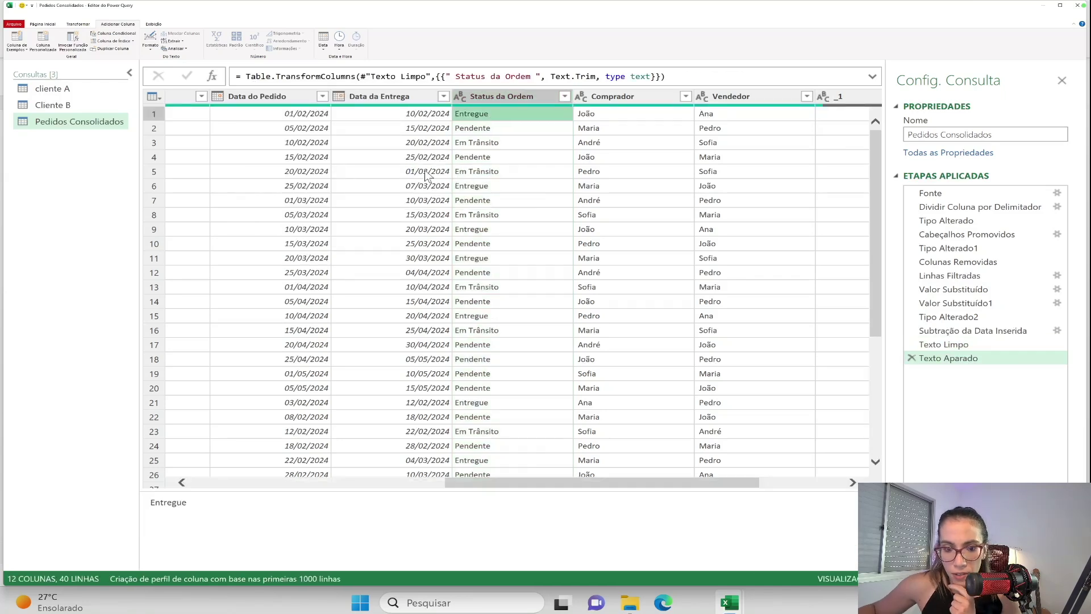
pyautogui.moveTo(199, 520); pyautogui.dragTo(126, 514)
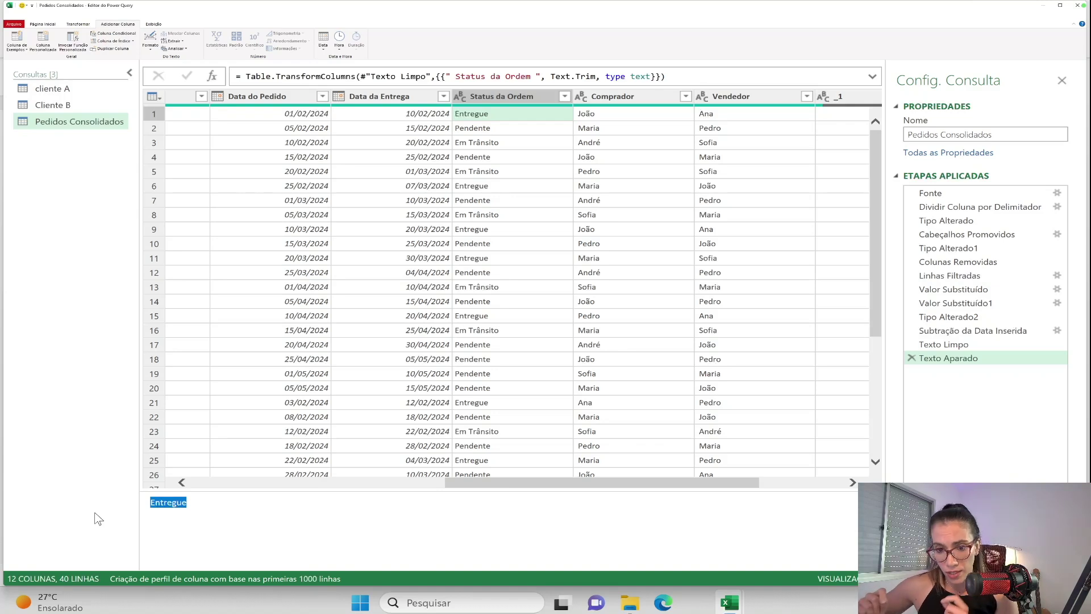
pyautogui.click(554, 171)
pyautogui.click(544, 143)
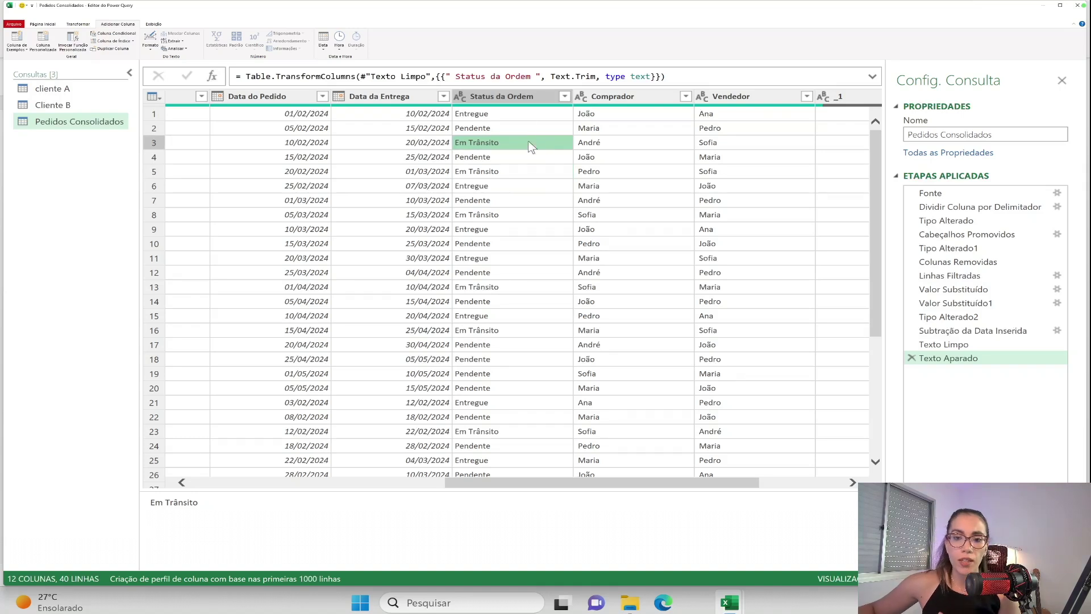
# Start a new conditional column and name it Pedido Entrege
pyautogui.click(485, 97)
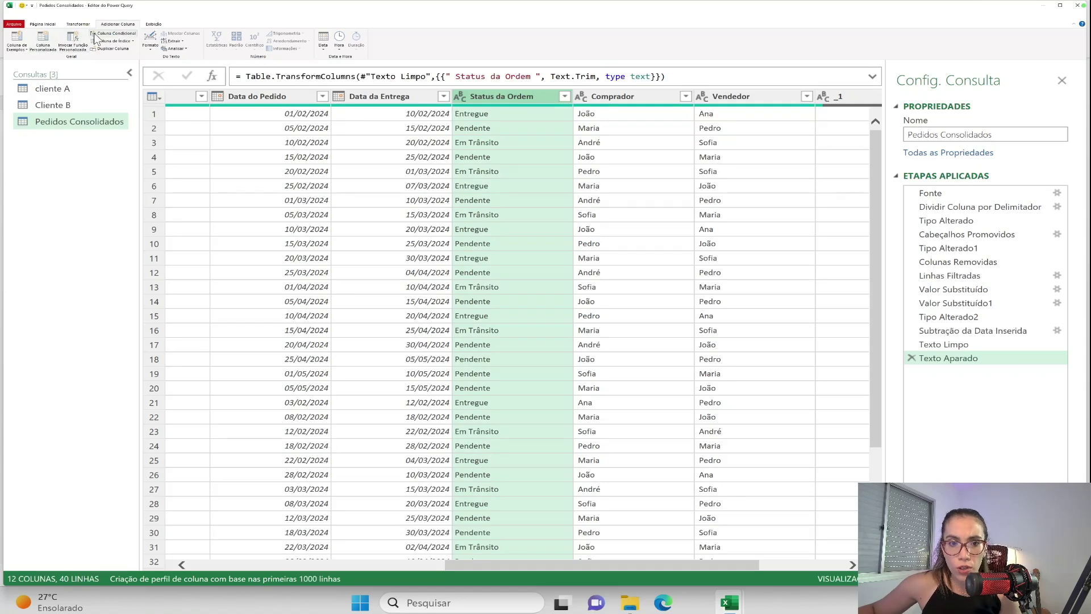
pyautogui.click(113, 34)
pyautogui.moveTo(278, 247); pyautogui.dragTo(192, 236)
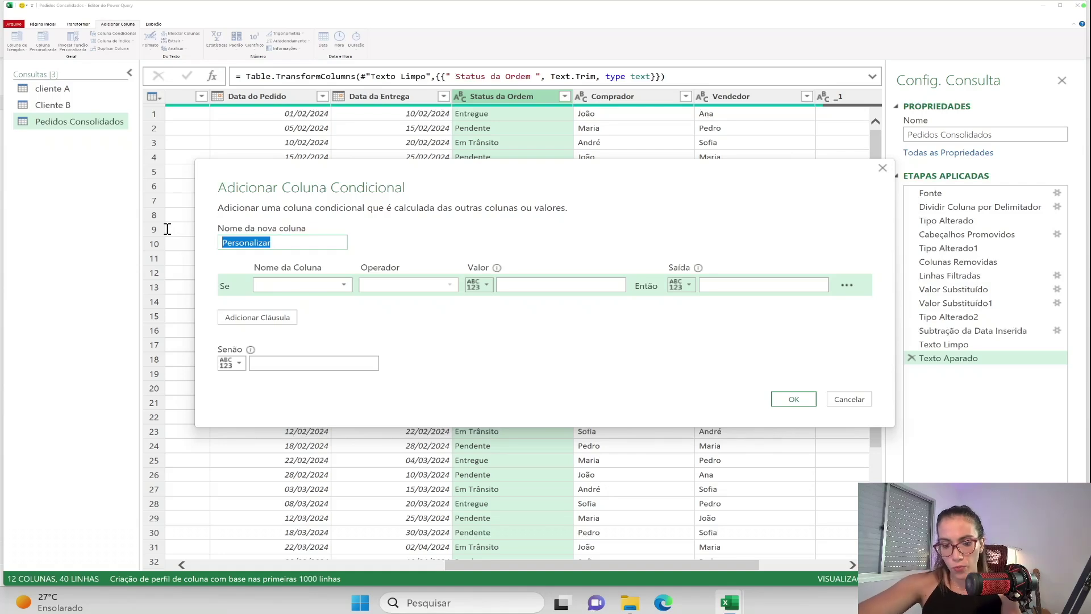
pyautogui.write('E')
pyautogui.write('Pedido Entrege')
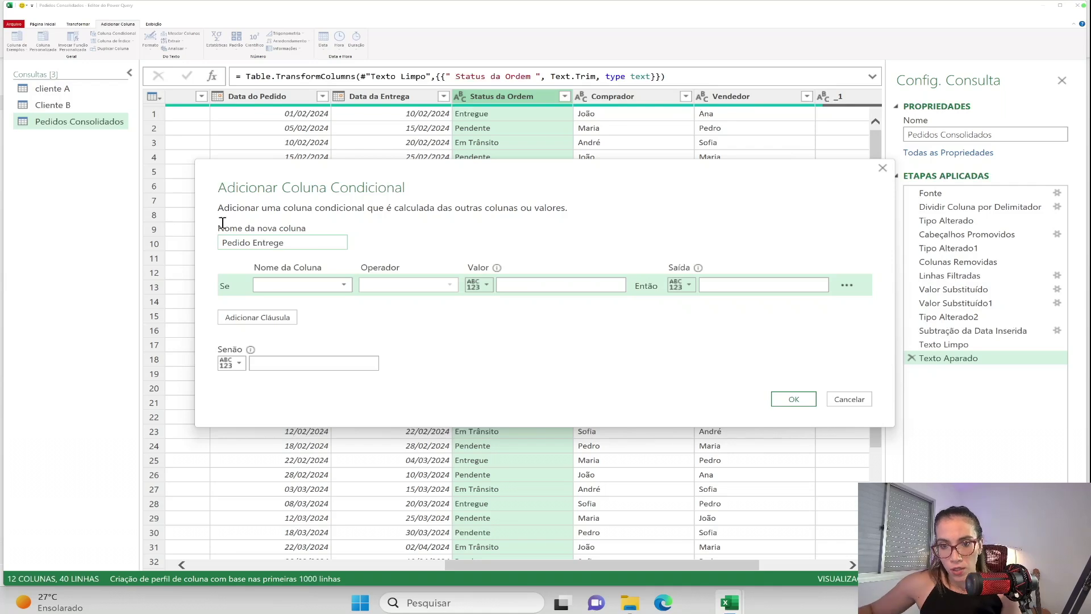
# Make the conditional column return OK when Status da Ordem is equal to Entregue and NOK otherwise, and add it to the query
pyautogui.click(337, 288)
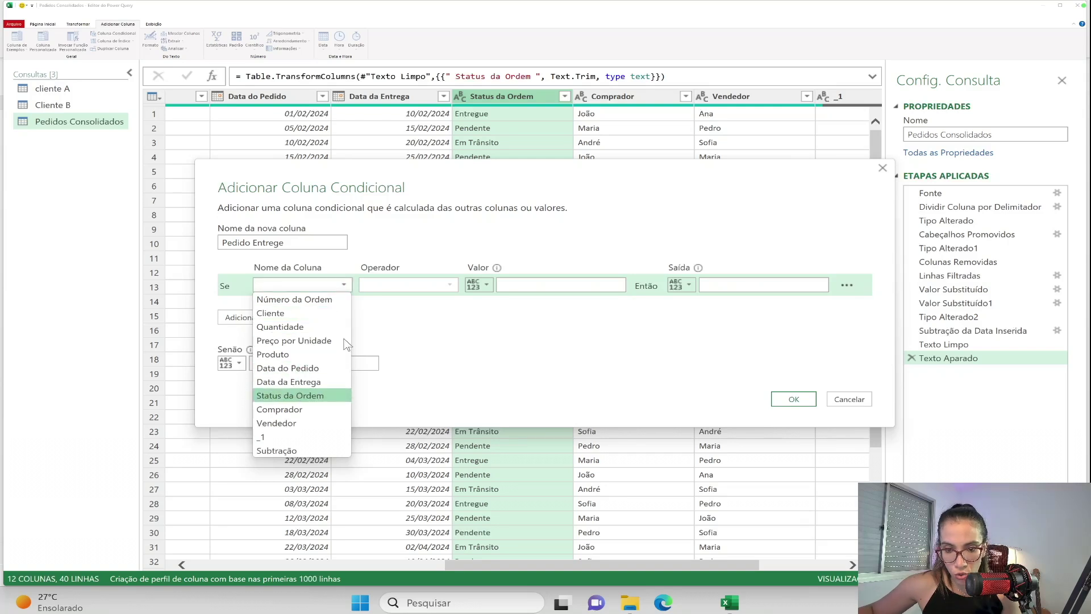
pyautogui.click(301, 396)
pyautogui.click(540, 287)
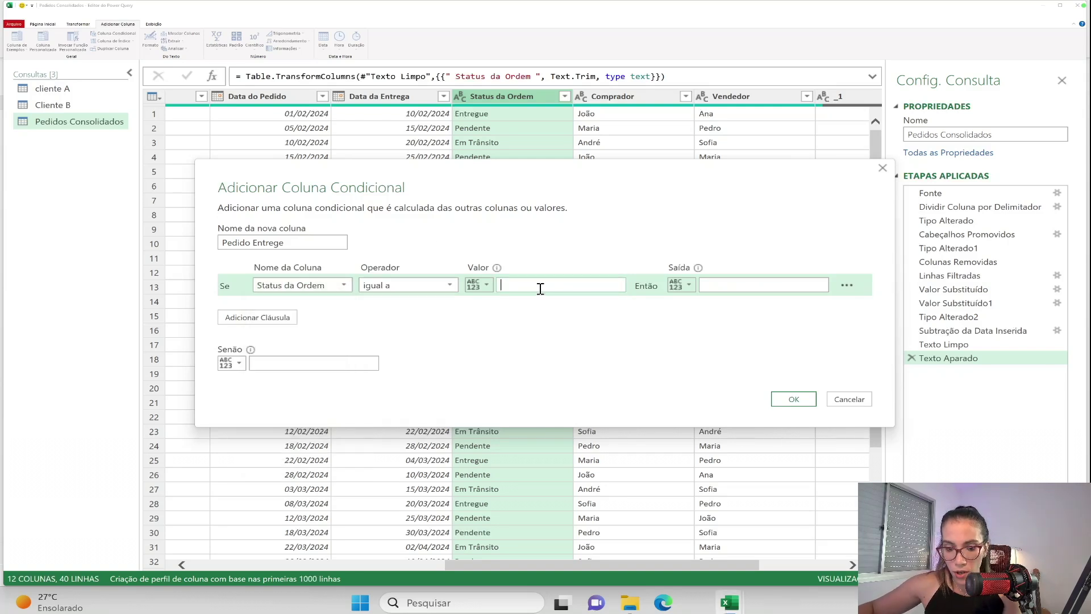
pyautogui.write('Entreg')
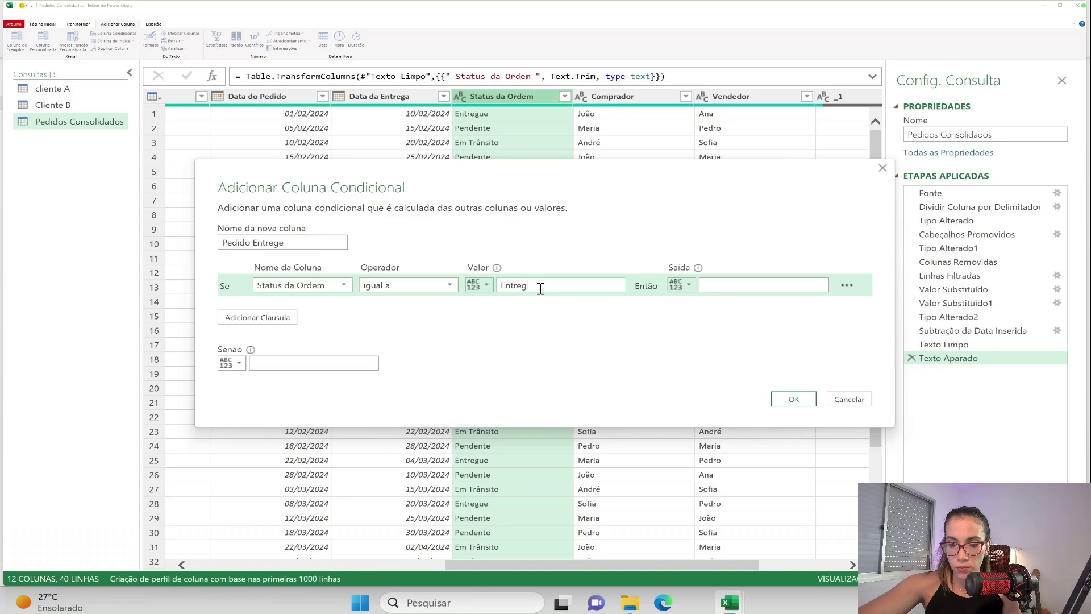
pyautogui.write('ue')
pyautogui.click(753, 286)
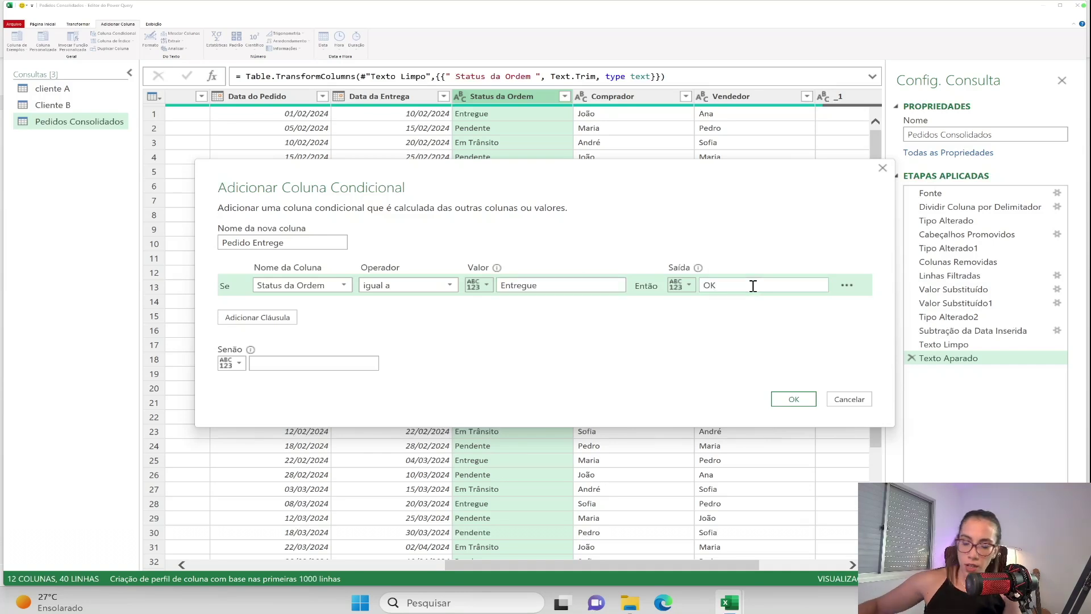
pyautogui.click(314, 364)
pyautogui.write('NOK')
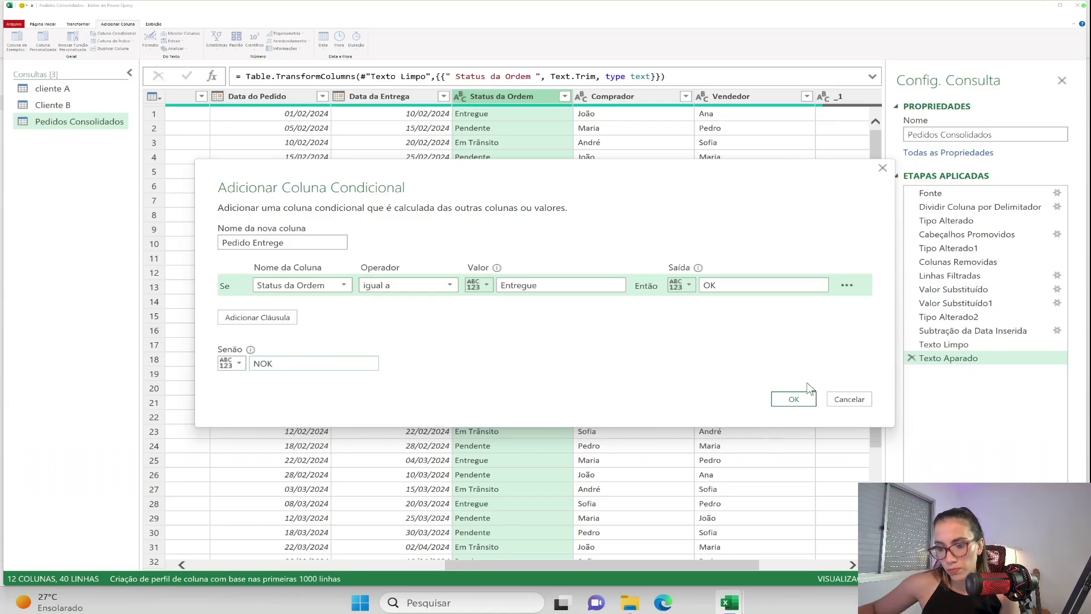
pyautogui.click(794, 399)
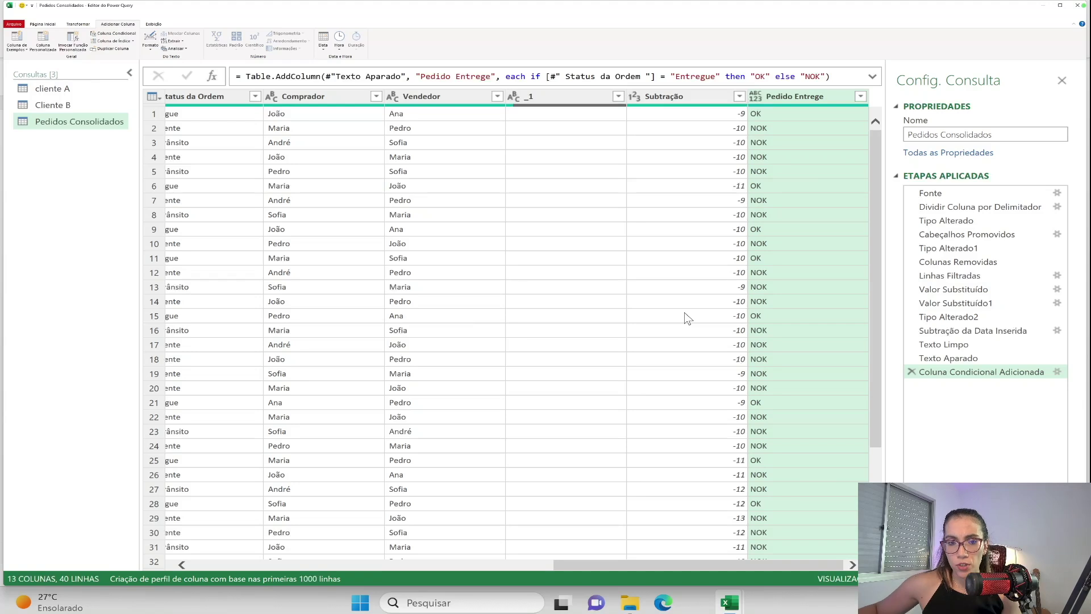
# Start another conditional column and name it Leadtime de entrega
pyautogui.moveTo(674, 568); pyautogui.dragTo(699, 565)
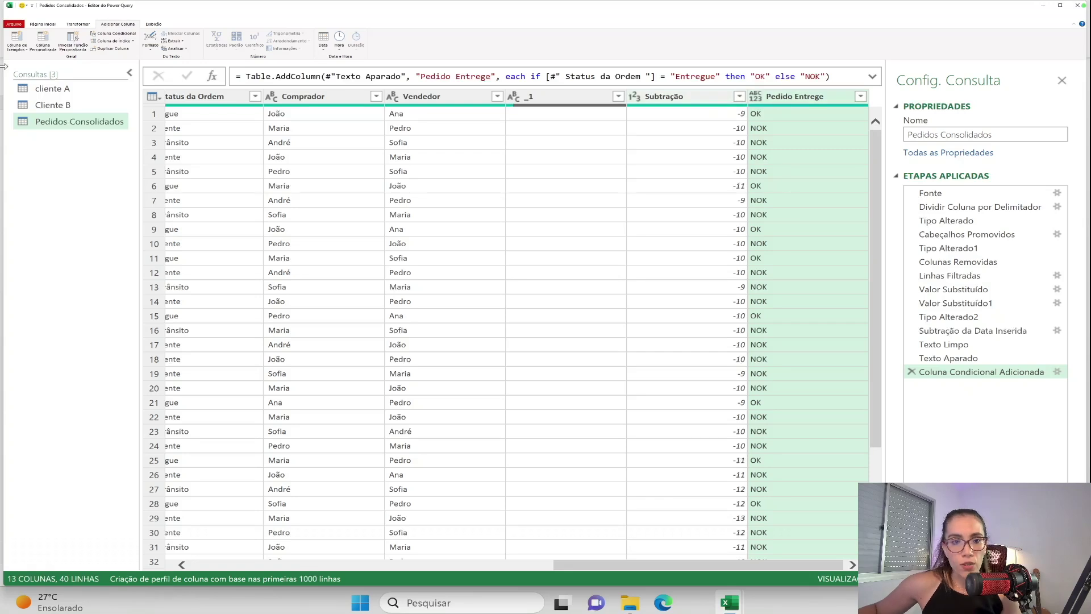
pyautogui.click(121, 31)
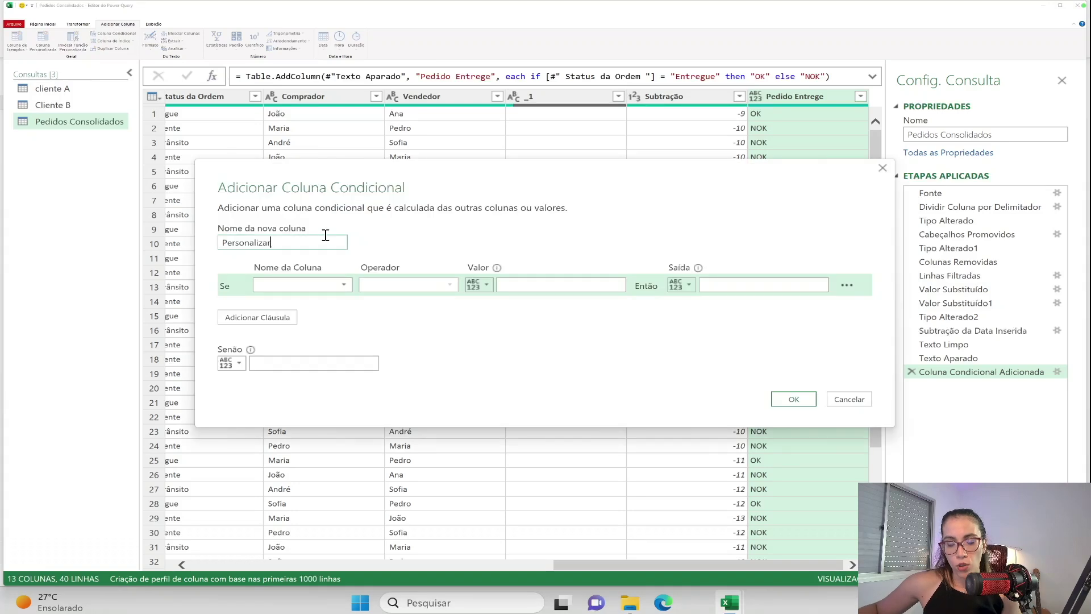
pyautogui.write('Lead')
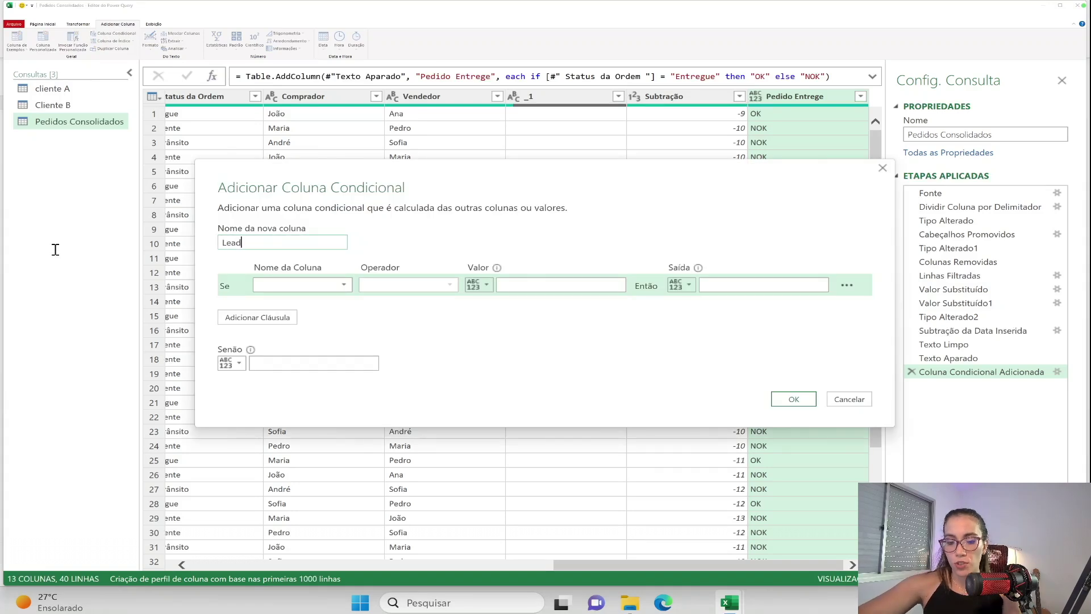
pyautogui.write('time de entrega')
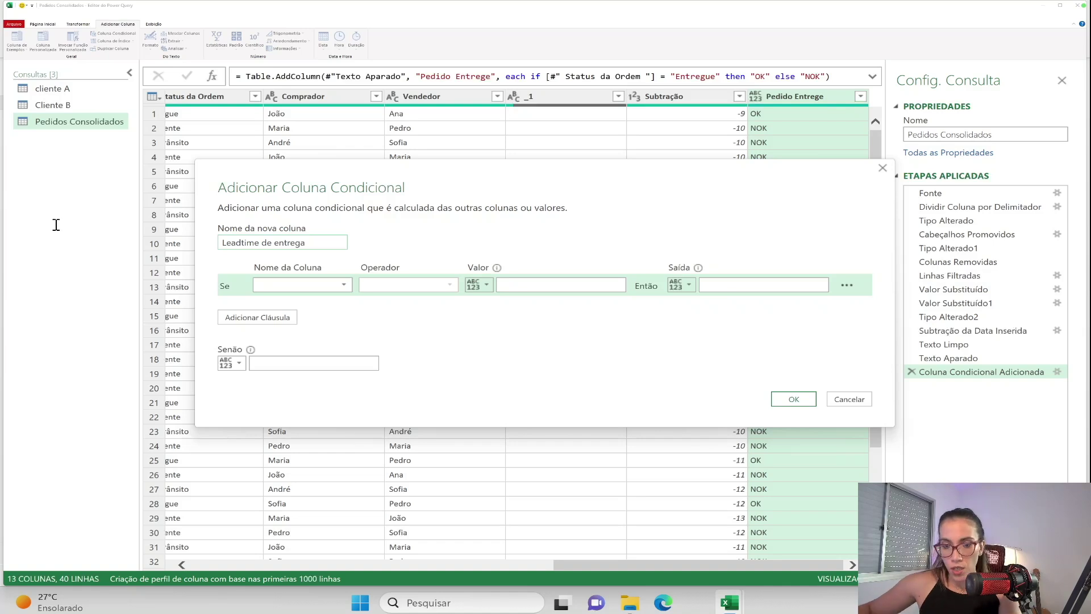
# Set the condition of the Leadtime de entrega column to Pedido Entrege equal to OK
pyautogui.click(332, 287)
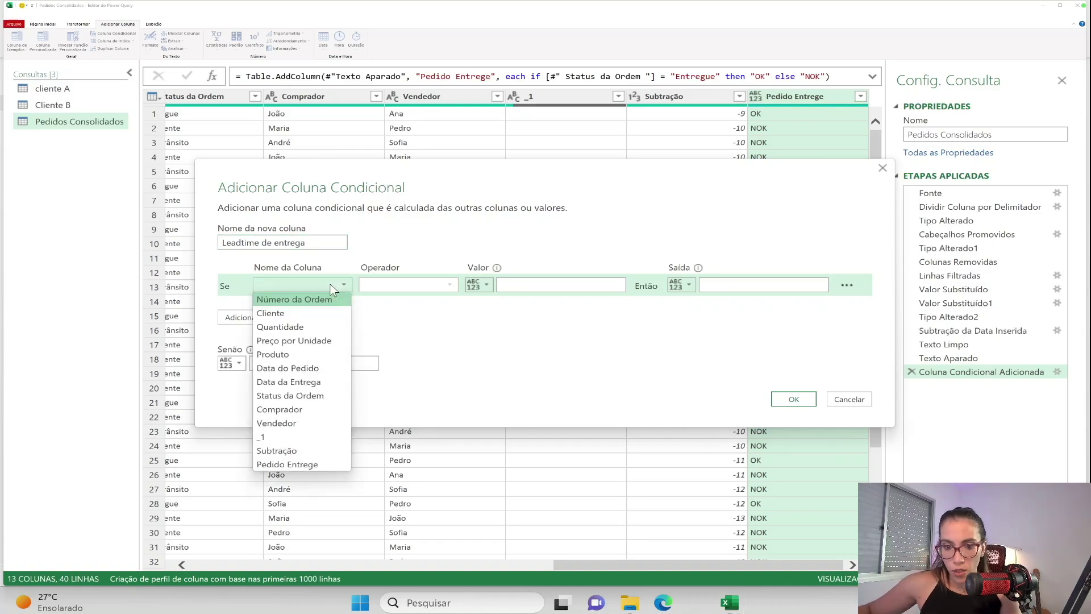
pyautogui.click(301, 463)
pyautogui.click(527, 285)
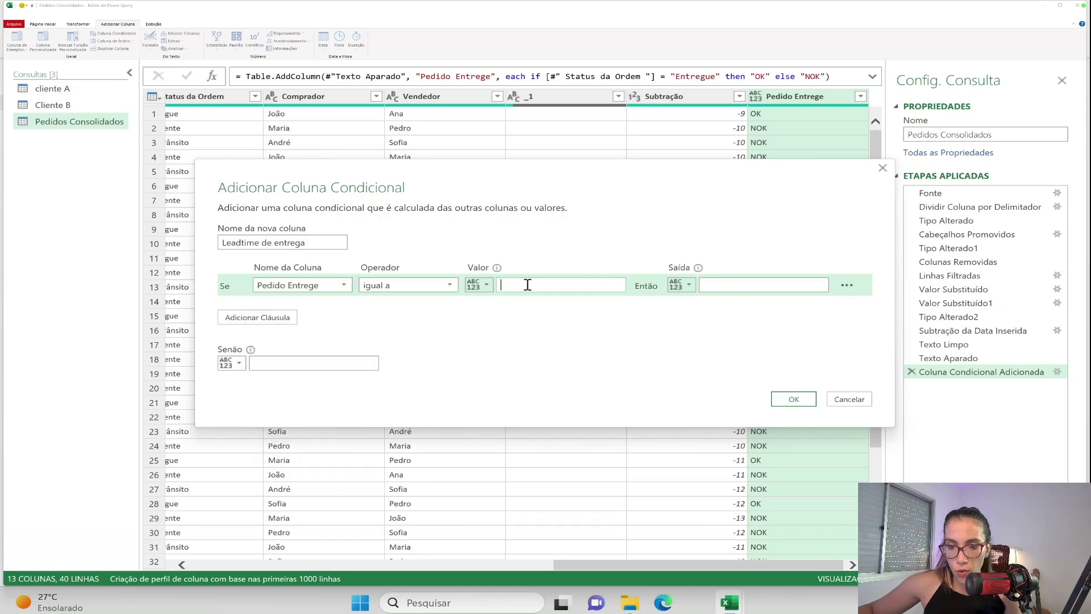
pyautogui.write('OK')
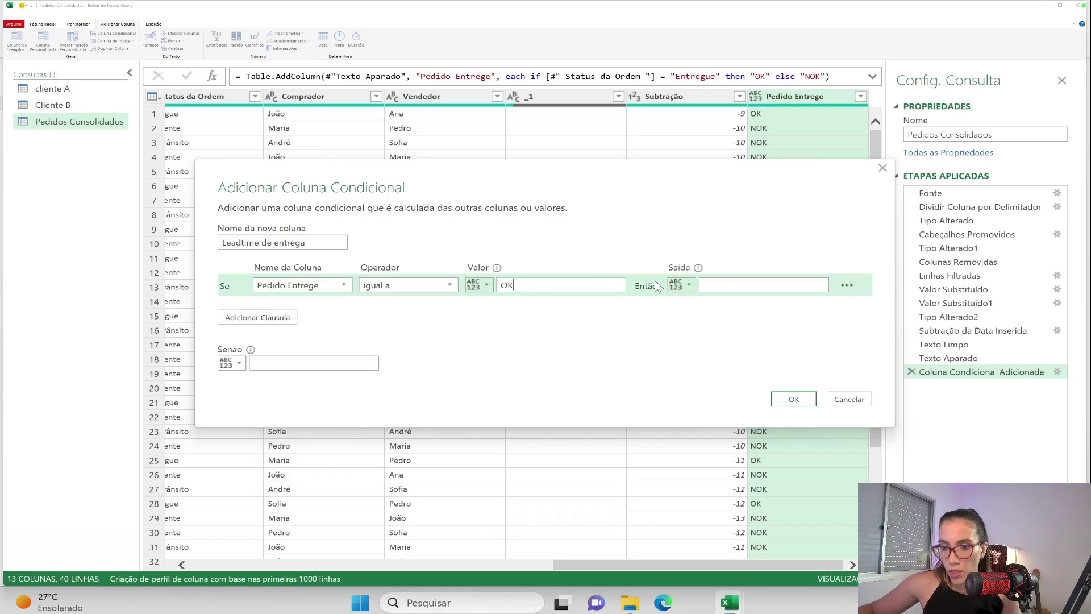
# Make Leadtime de entrega return the Subtração column when the condition is met and "-" otherwise, and add it to the query
pyautogui.click(690, 284)
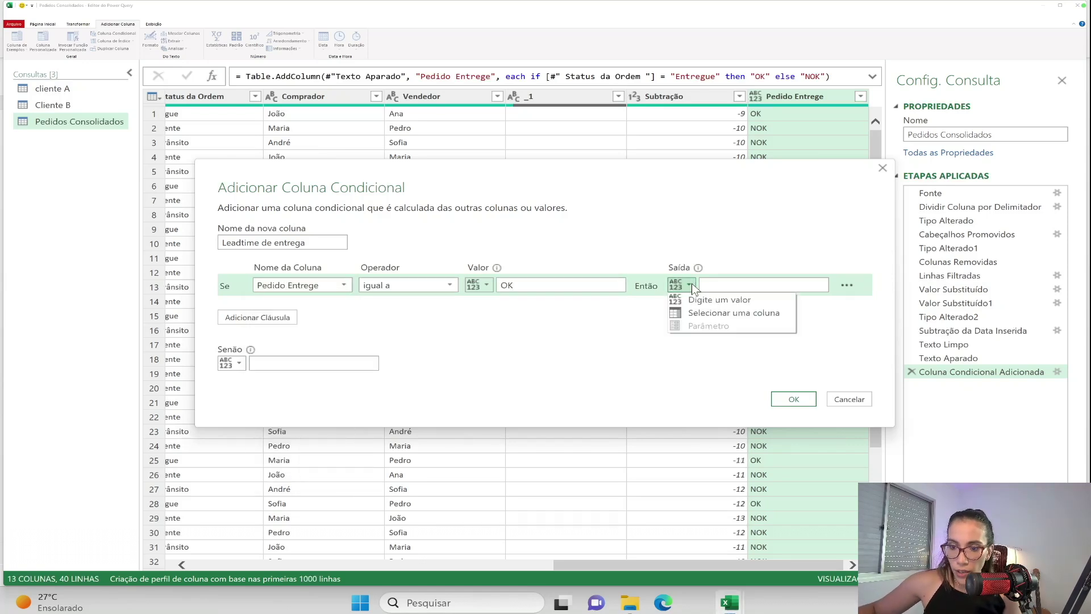
pyautogui.click(713, 313)
pyautogui.click(759, 286)
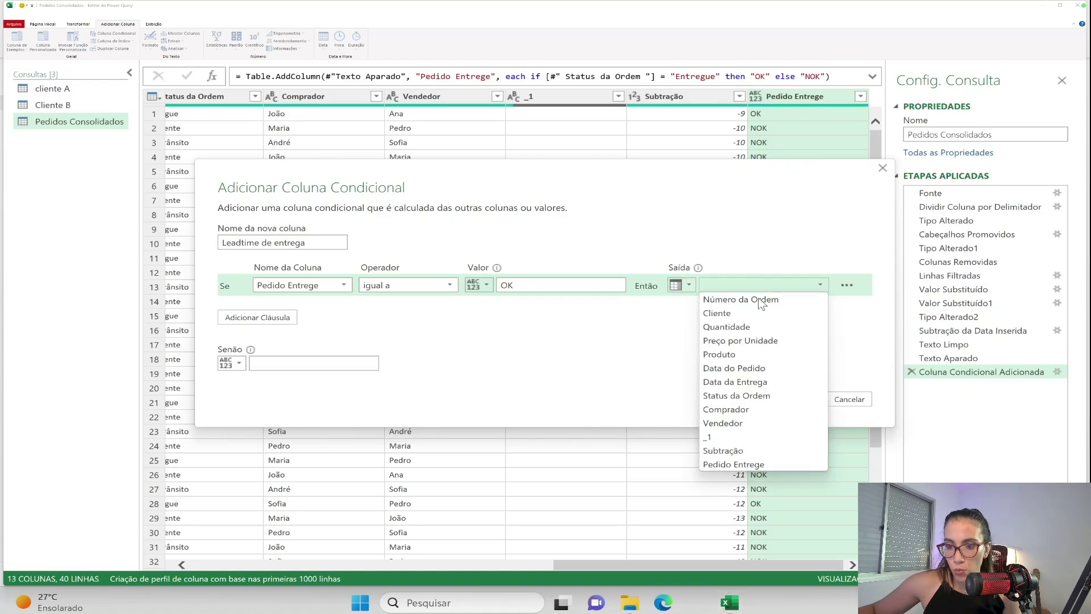
pyautogui.click(760, 448)
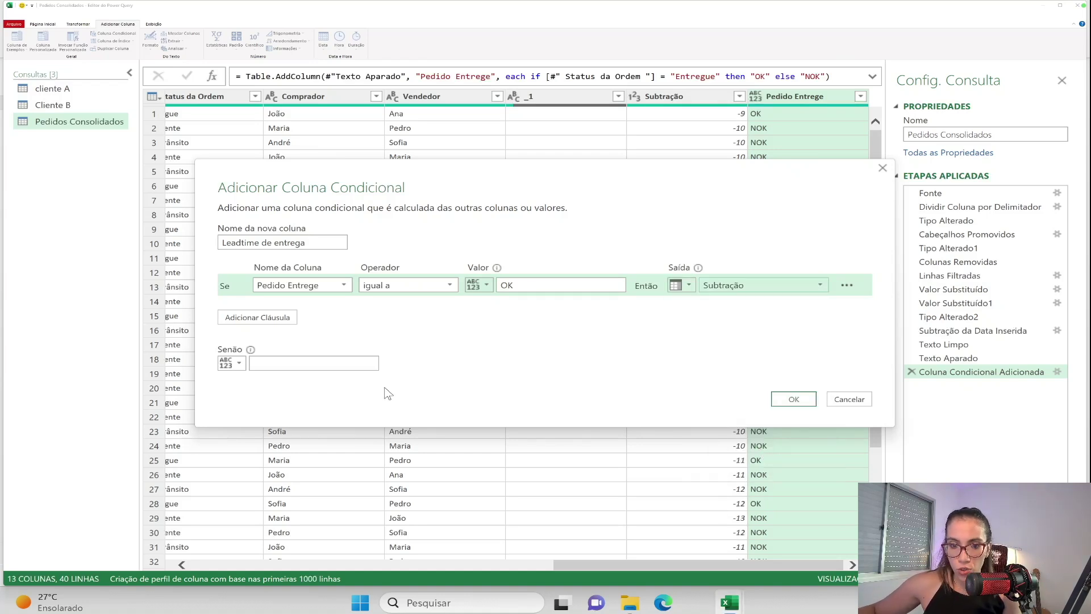
pyautogui.click(334, 365)
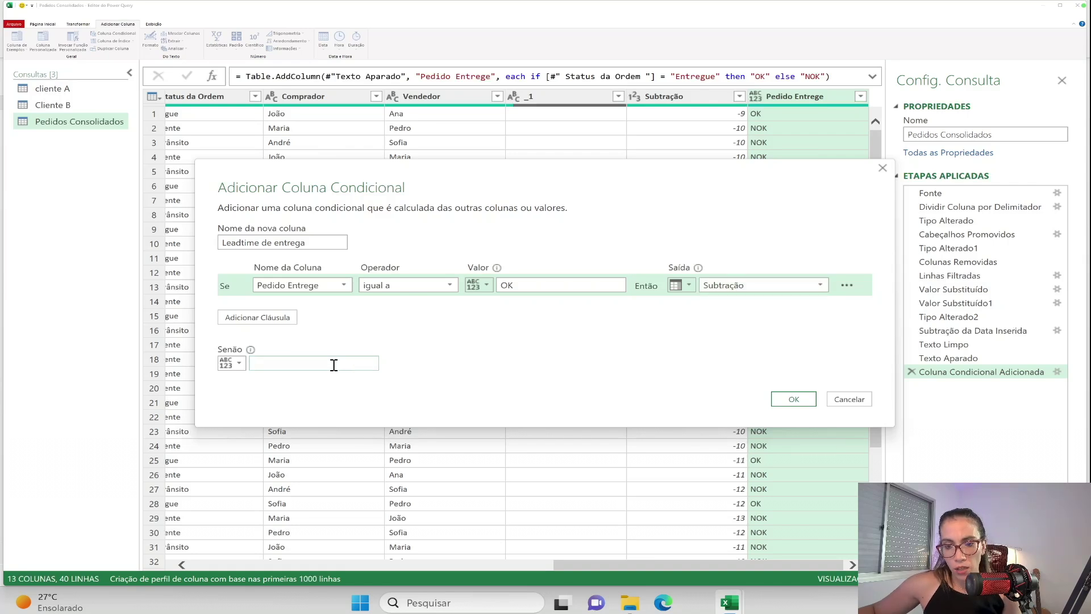
pyautogui.write('-')
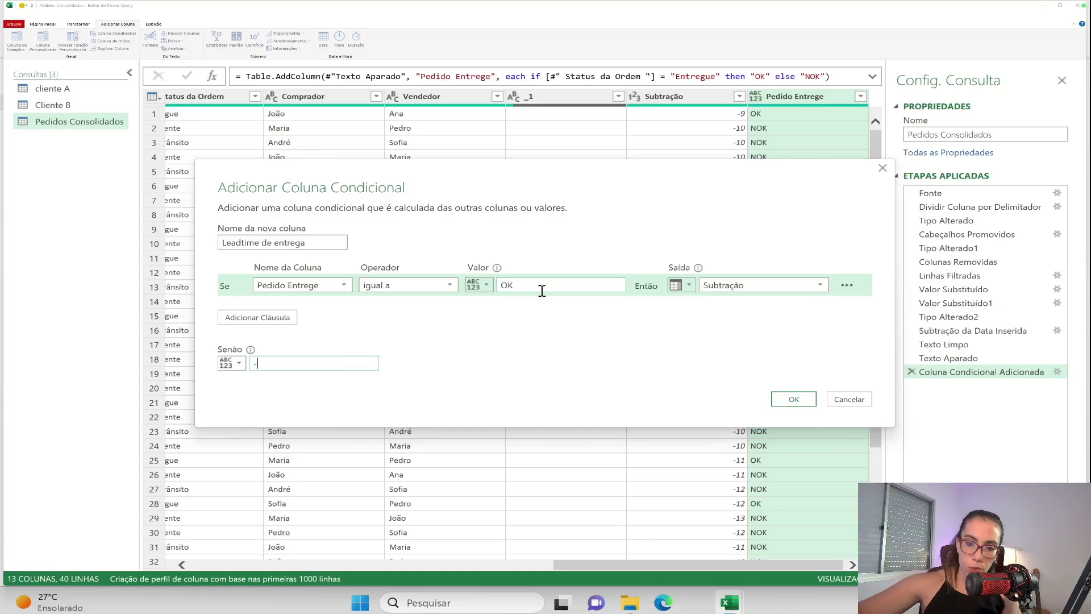
pyautogui.click(789, 402)
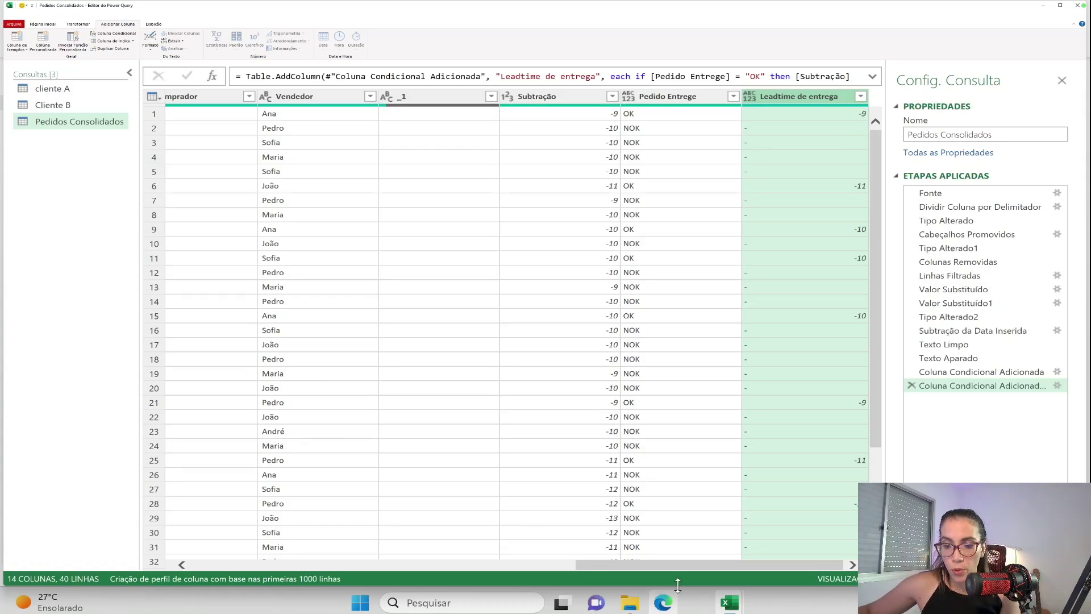
# Change the data type of the Quantidade column to whole number
pyautogui.moveTo(683, 565); pyautogui.dragTo(317, 541)
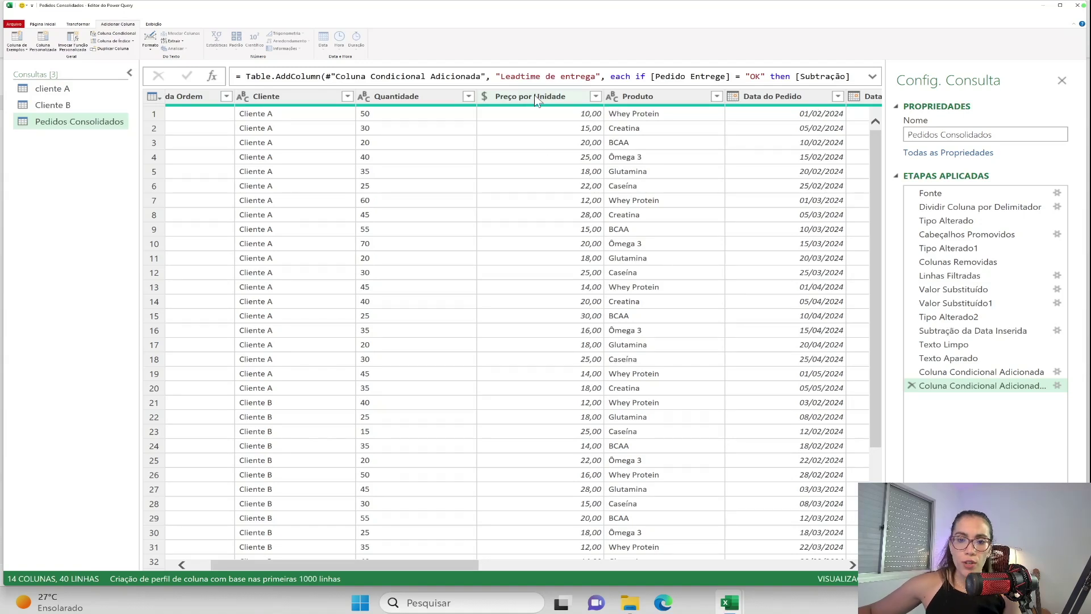
pyautogui.click(365, 97)
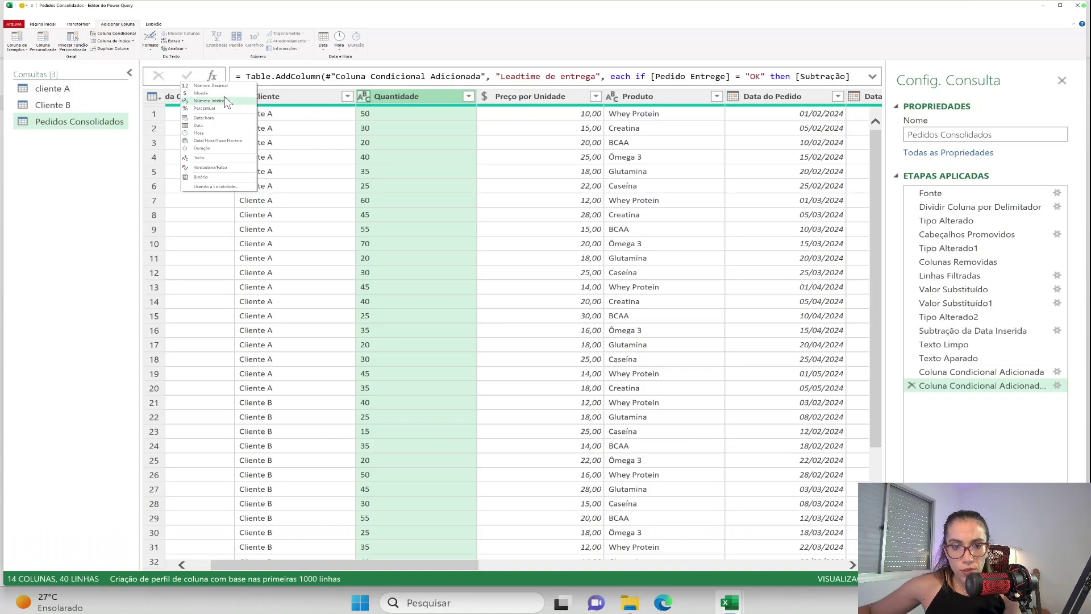
pyautogui.click(218, 101)
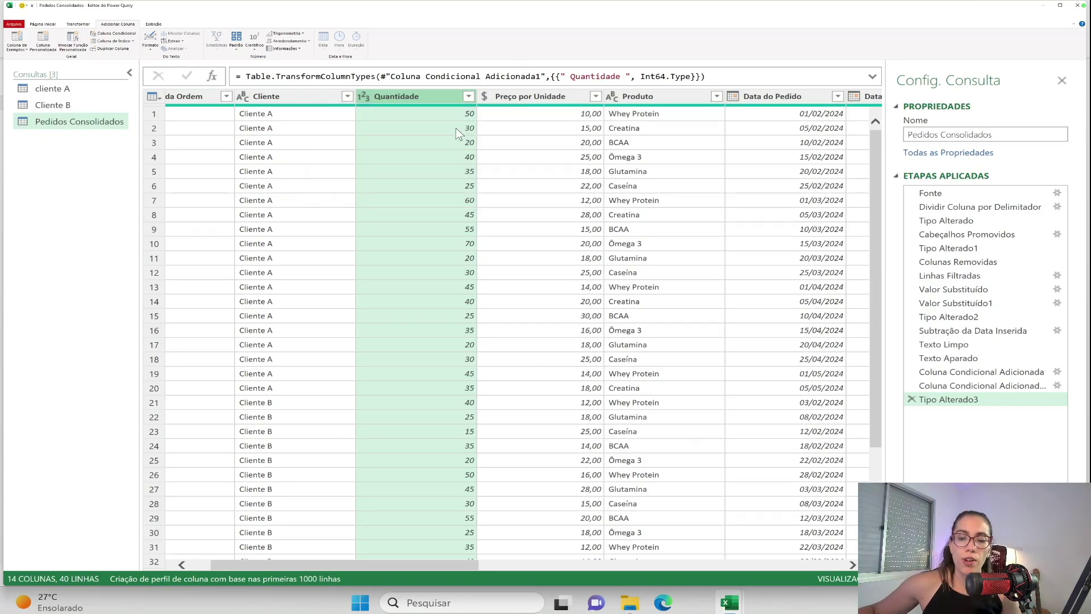
# Add a column multiplying Quantidade by Preço por Unidade and rename it Preço total
pyautogui.keyDown('ctrl'); pyautogui.click(568, 100); pyautogui.keyUp('ctrl')
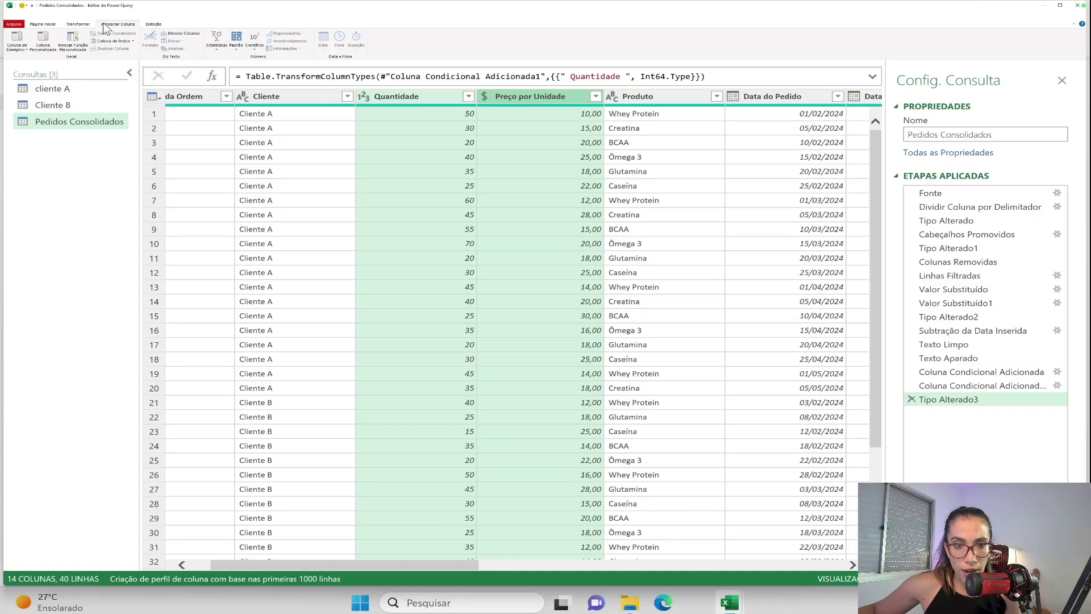
pyautogui.click(237, 46)
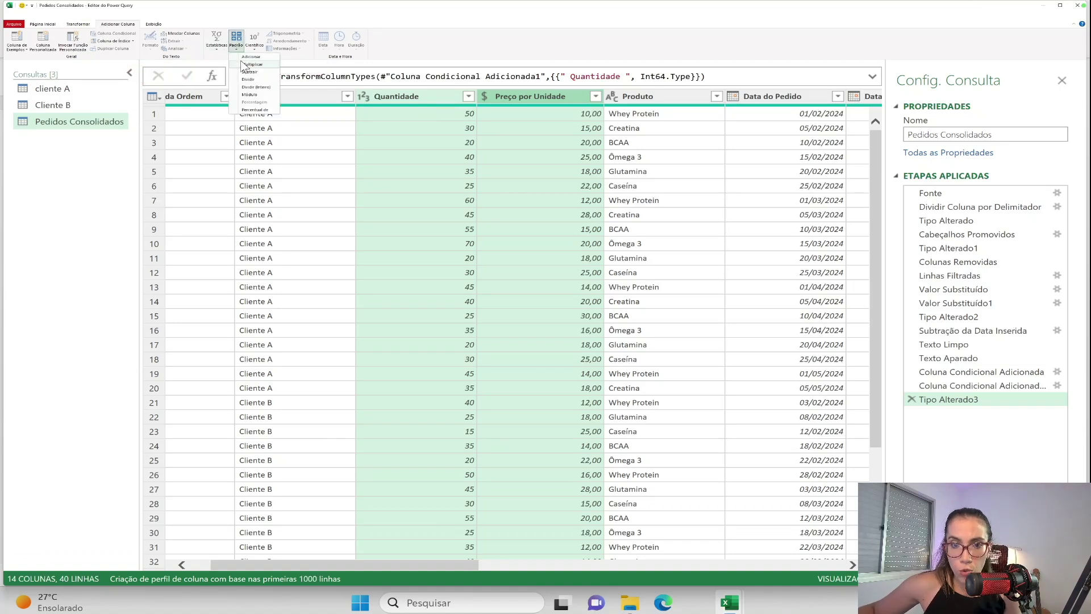
pyautogui.click(247, 65)
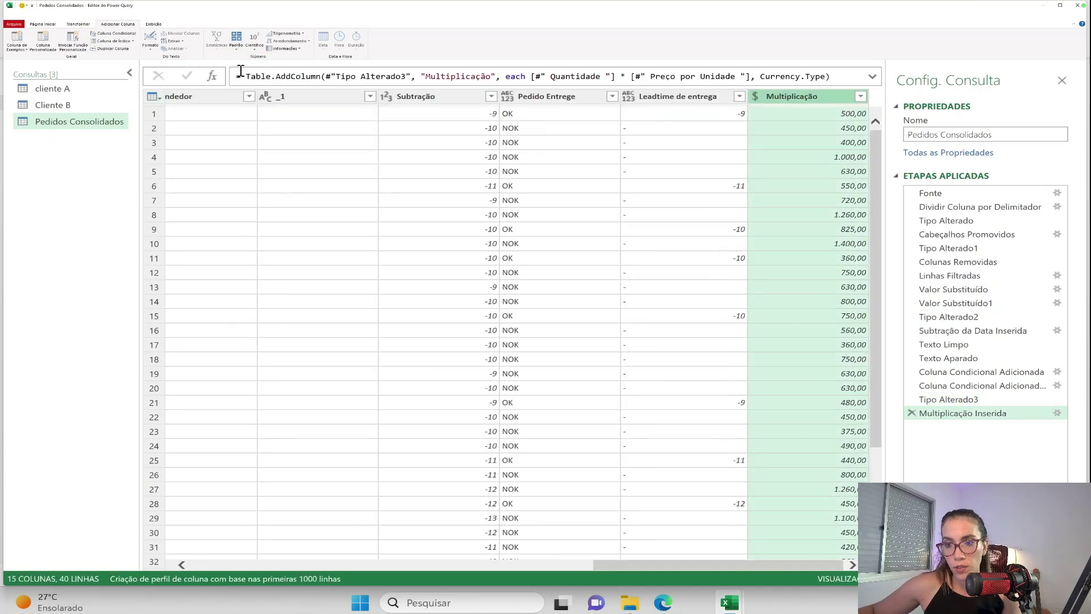
pyautogui.doubleClick(829, 98)
pyautogui.write('P')
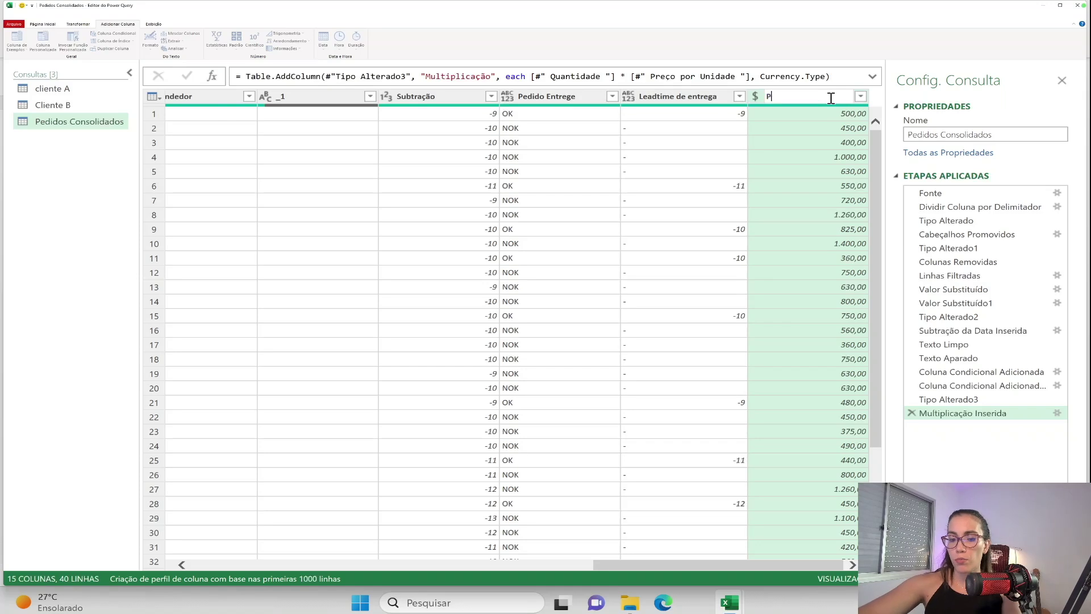
pyautogui.write('reço total')
pyautogui.press('Return')
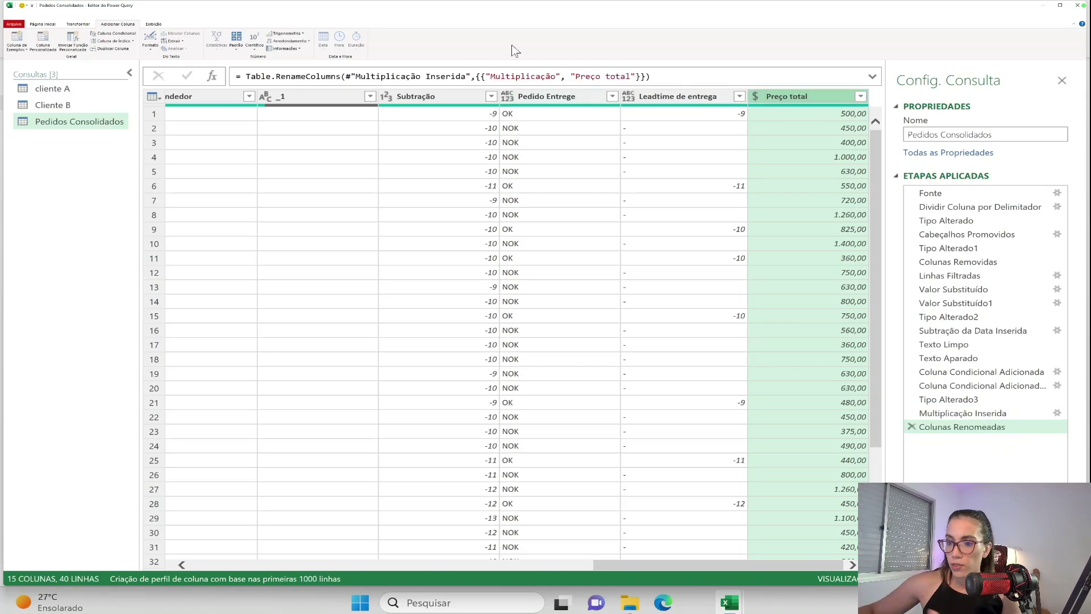
# Close and load the query into the workbook and review the added columns of the Pedidos Consolidados table
pyautogui.click(41, 24)
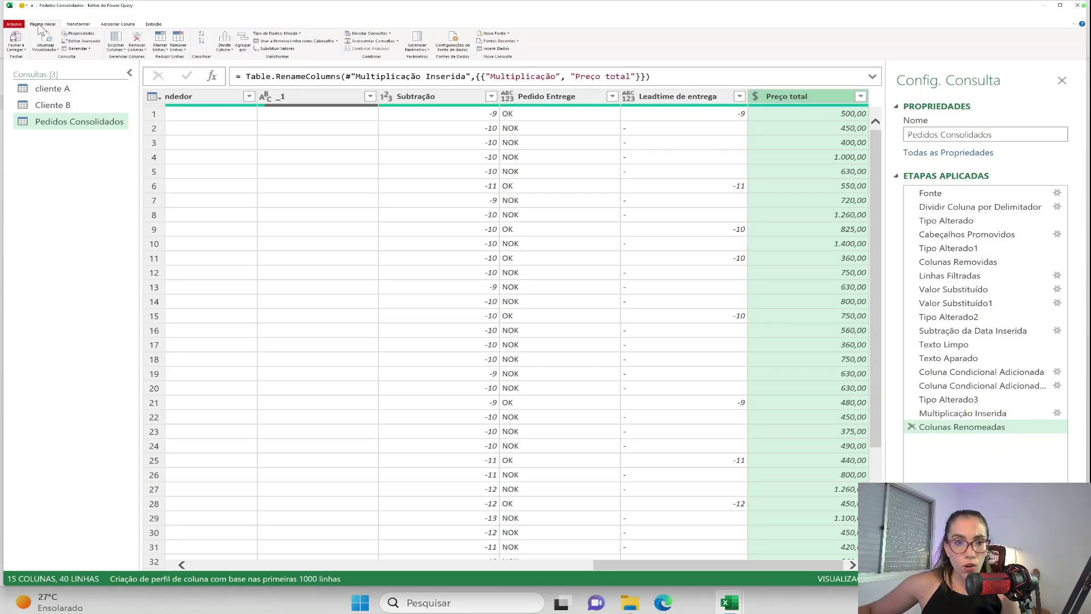
pyautogui.click(22, 40)
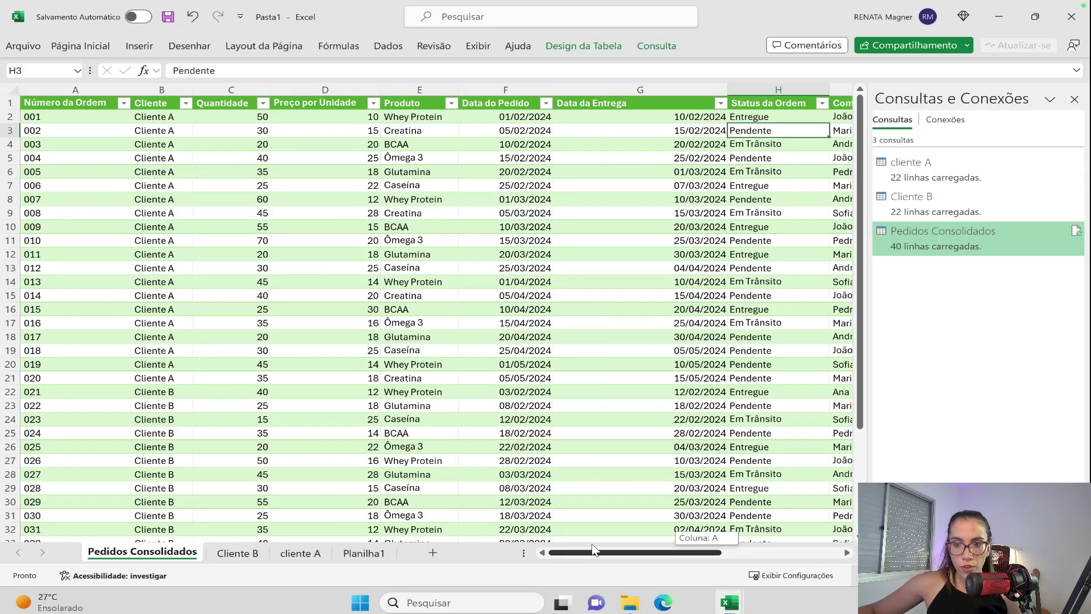
pyautogui.moveTo(593, 548); pyautogui.dragTo(712, 551)
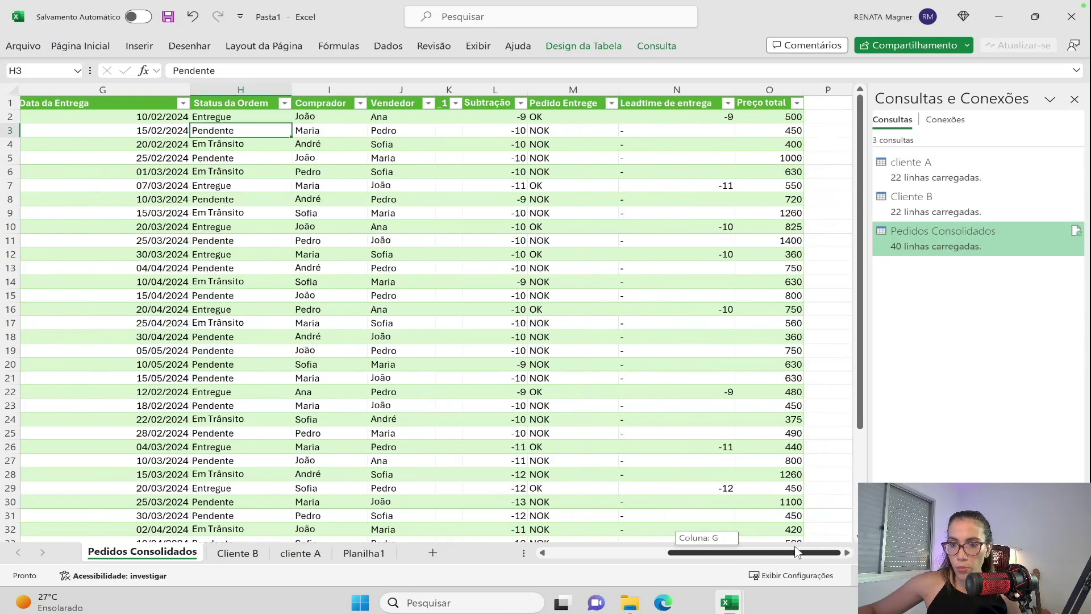
pyautogui.click(786, 129)
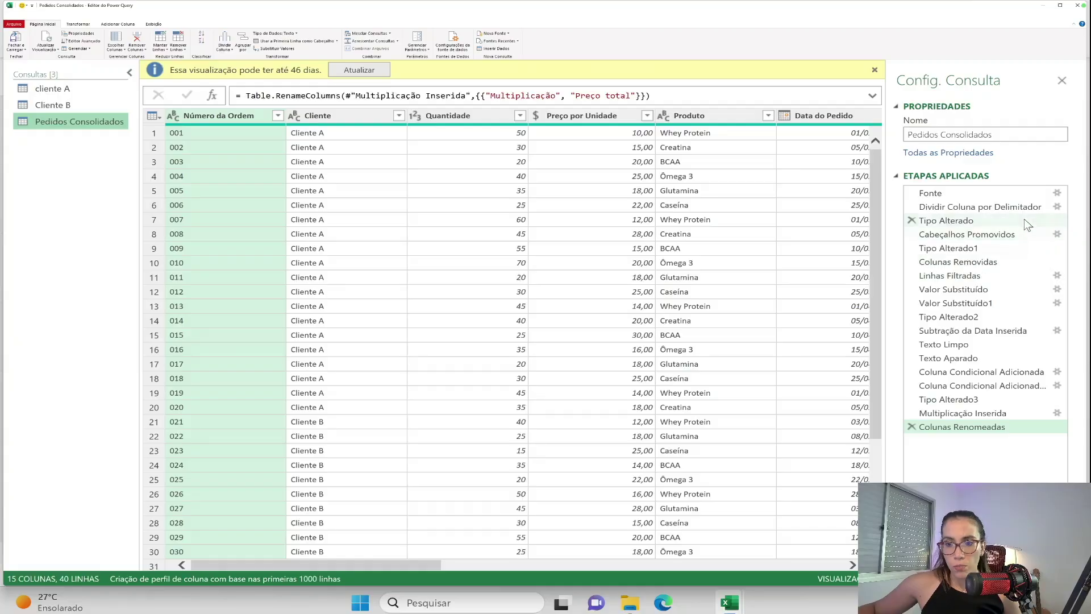
# Examine the Fonte and Dividir Coluna por Delimitador applied steps and the append settings of Fonte
pyautogui.click(1005, 195)
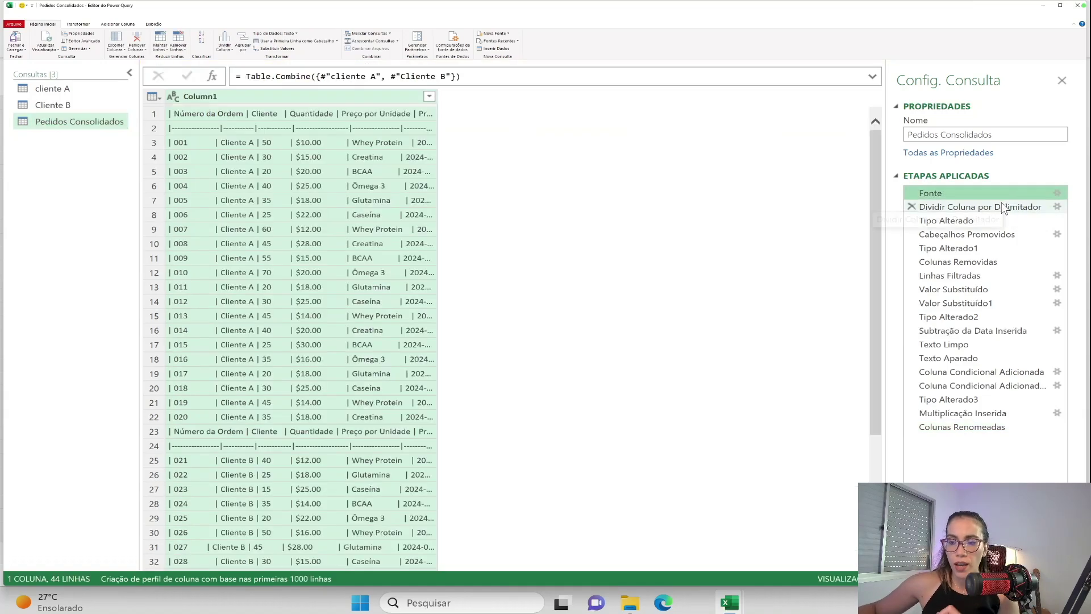
pyautogui.click(1001, 204)
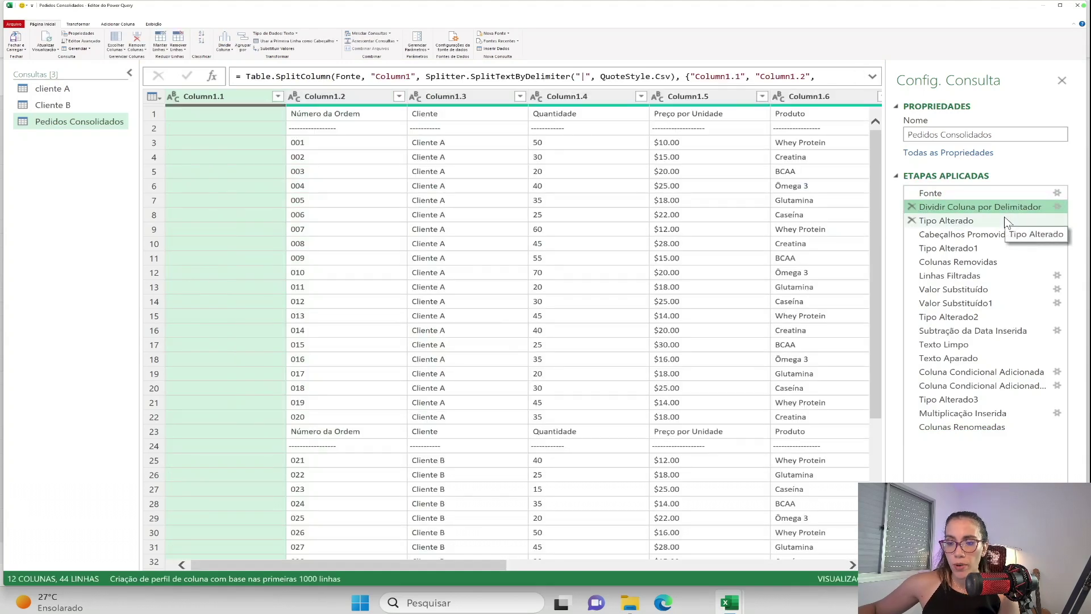
pyautogui.click(1057, 192)
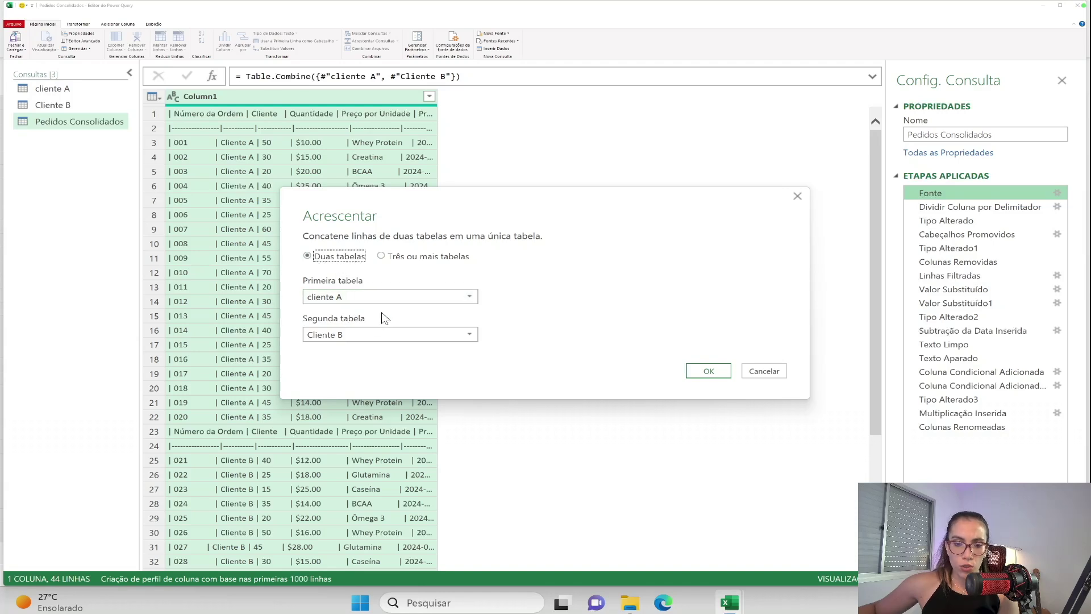
pyautogui.click(797, 196)
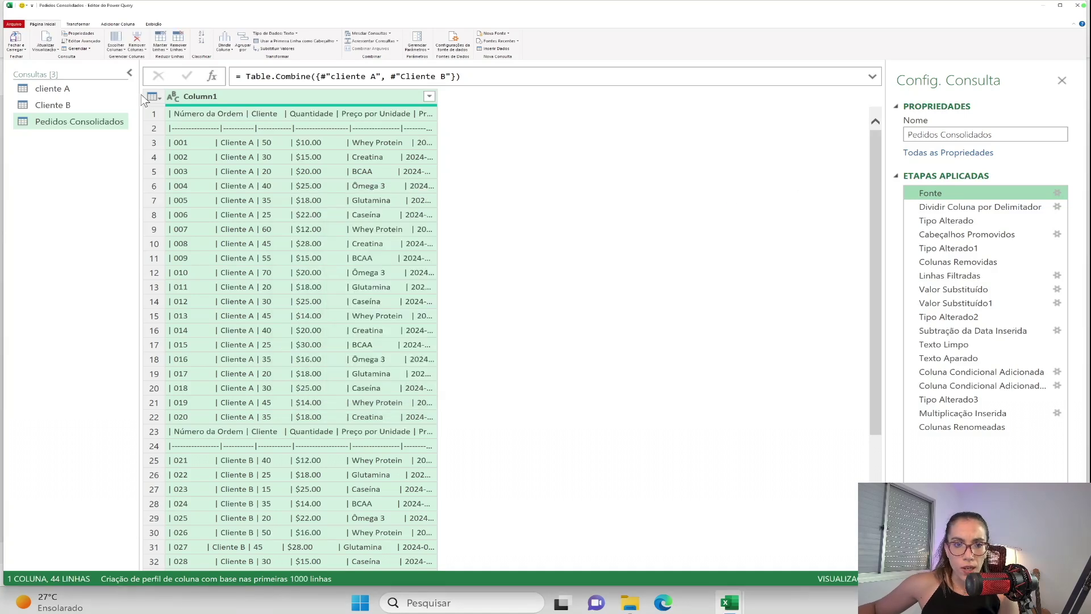
# Import the cliente C Excel workbook as a new source query
pyautogui.click(506, 34)
pyautogui.moveTo(510, 45)
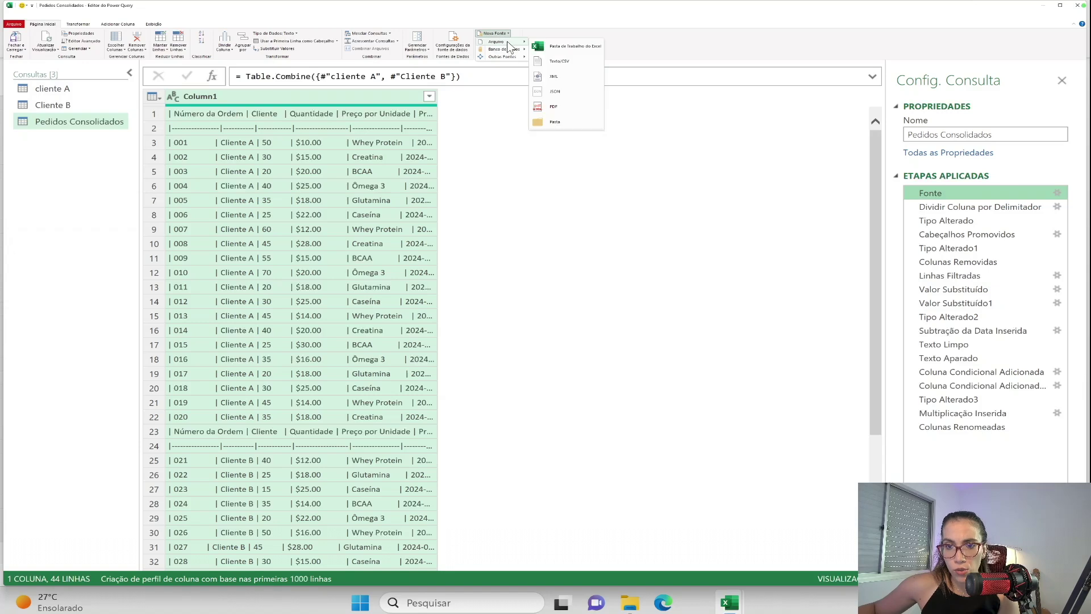
pyautogui.click(563, 50)
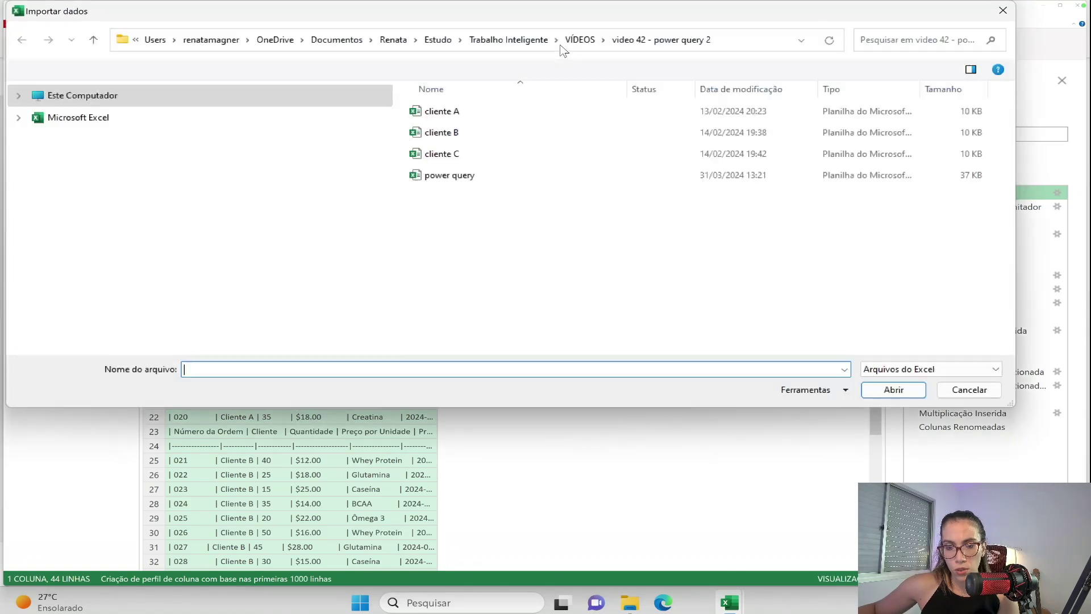
pyautogui.doubleClick(438, 154)
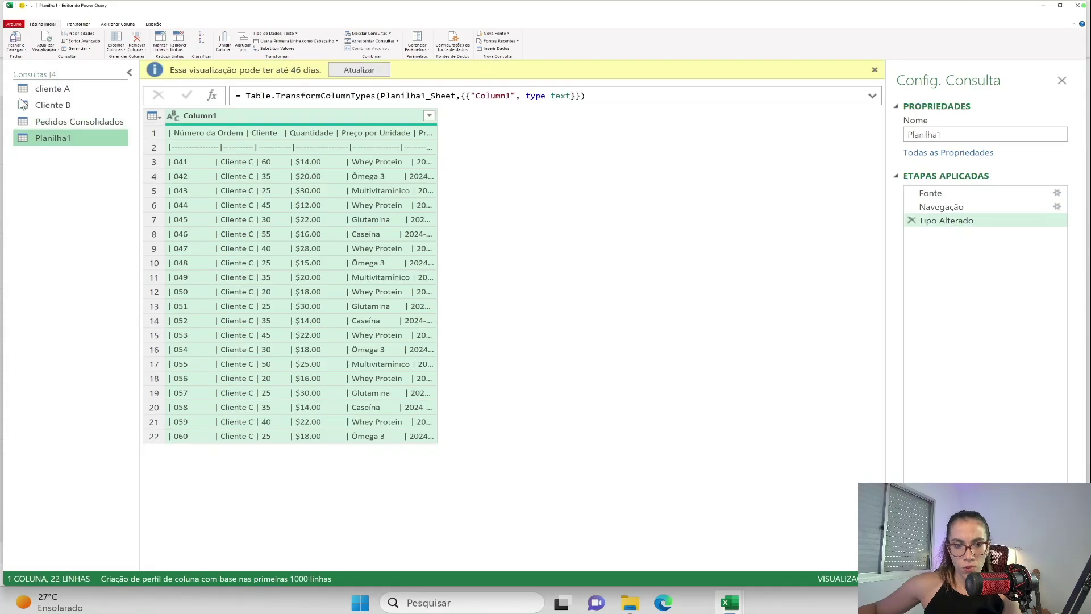
# Rename the Planilha1 query as Cliente C and place it above Pedidos Consolidados in the query list
pyautogui.rightClick(62, 142)
pyautogui.click(75, 129)
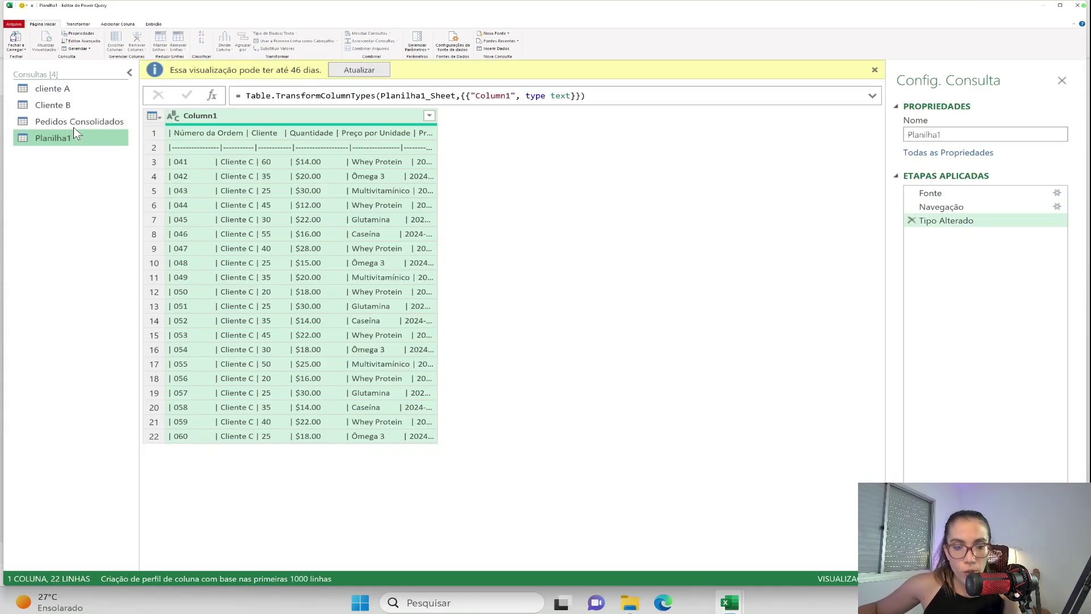
pyautogui.write('Cliente C')
pyautogui.press('Return')
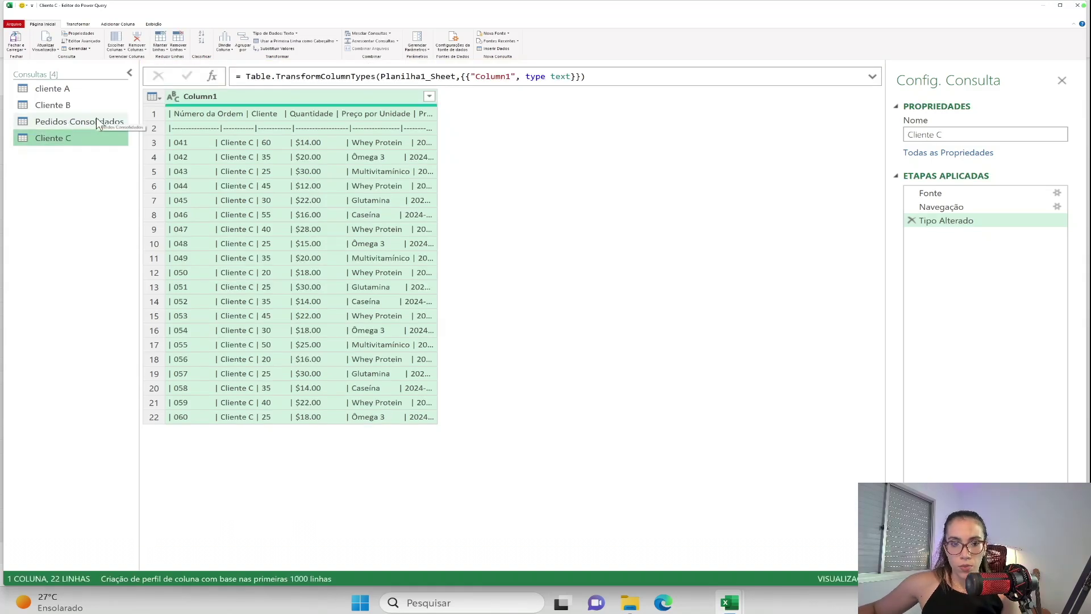
pyautogui.click(98, 122)
pyautogui.moveTo(89, 140); pyautogui.dragTo(85, 148)
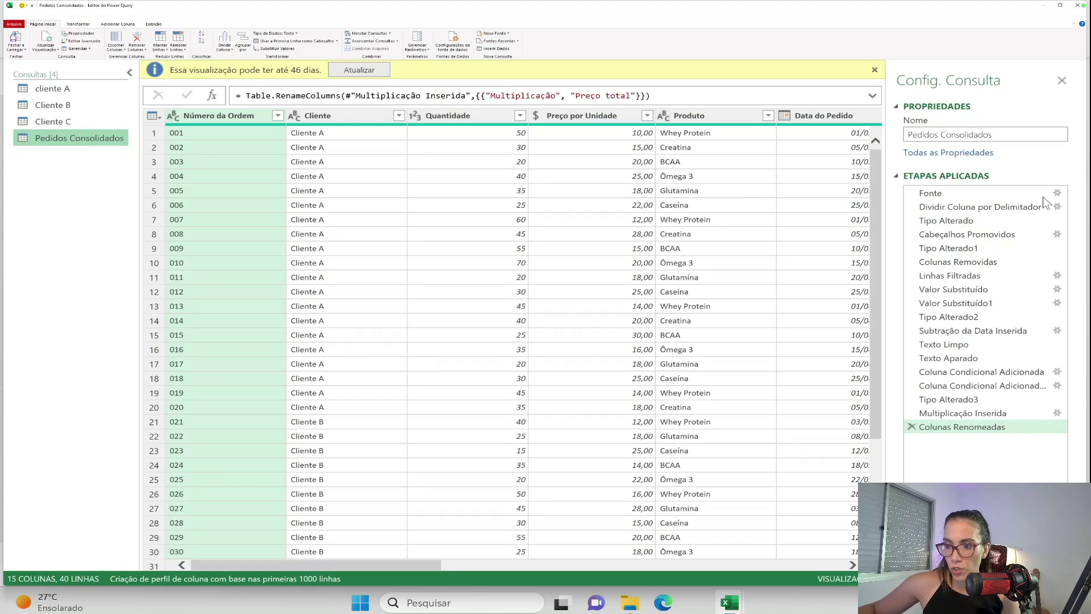
# Switch the Fonte step of Pedidos Consolidados to three or more tables, append Cliente C, and load the updated queries into the workbook
pyautogui.click(1058, 193)
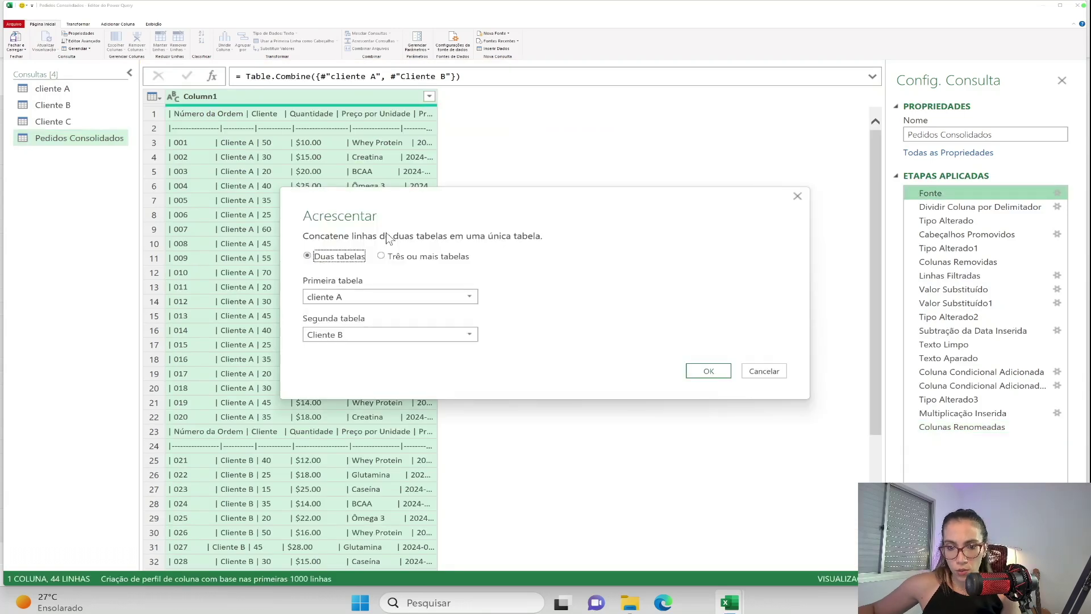
pyautogui.click(401, 256)
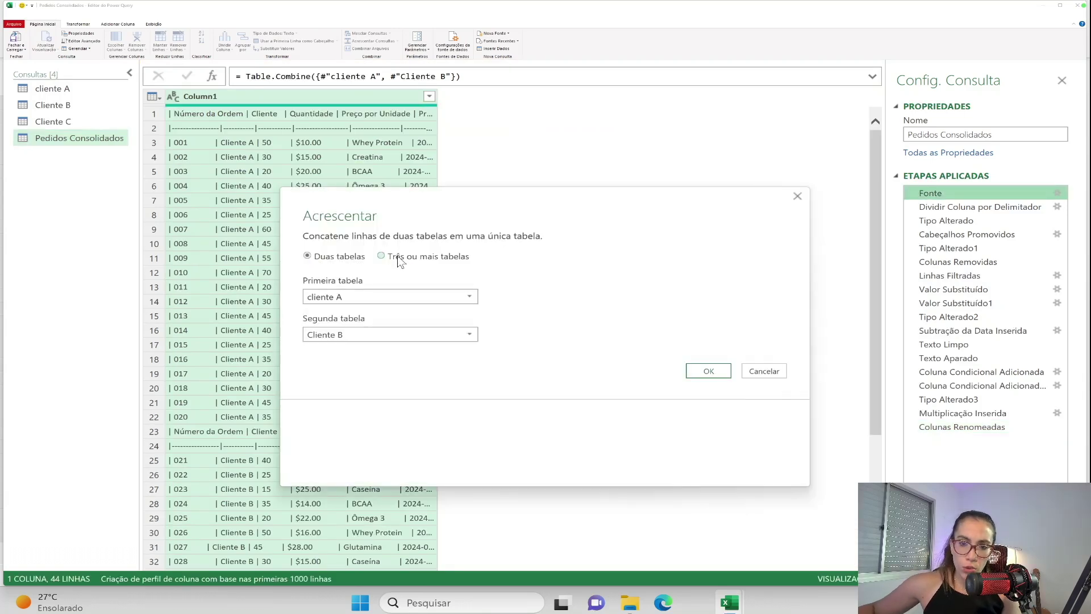
pyautogui.click(355, 329)
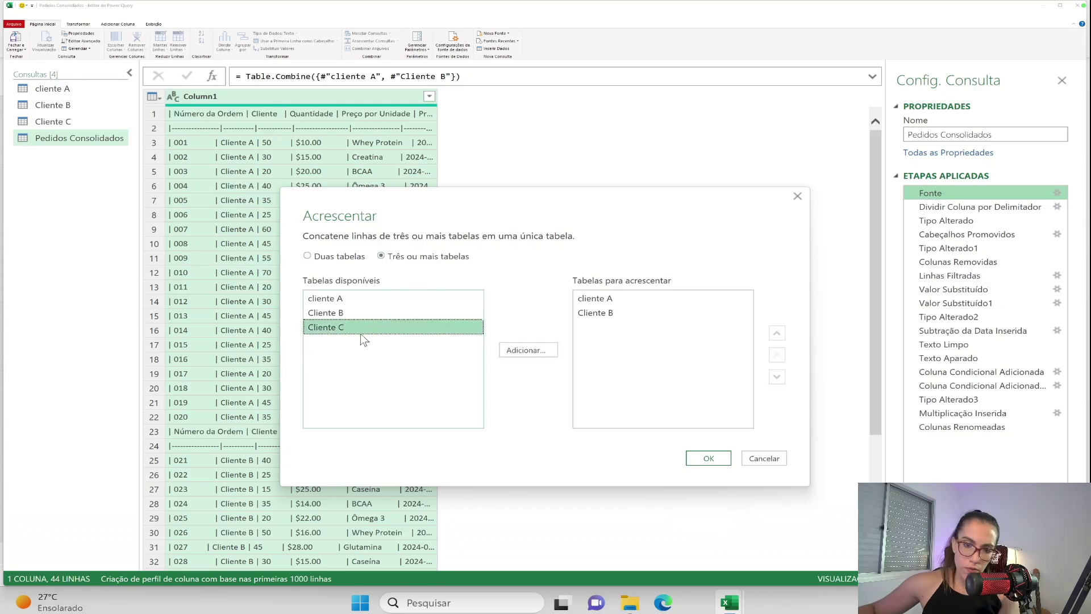
pyautogui.click(520, 350)
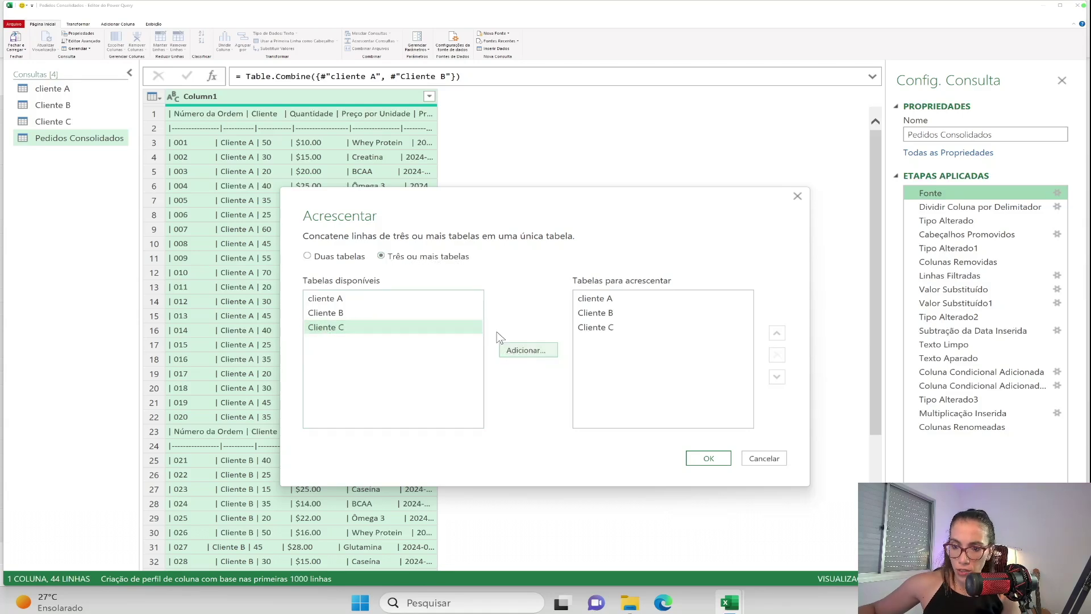
pyautogui.click(723, 459)
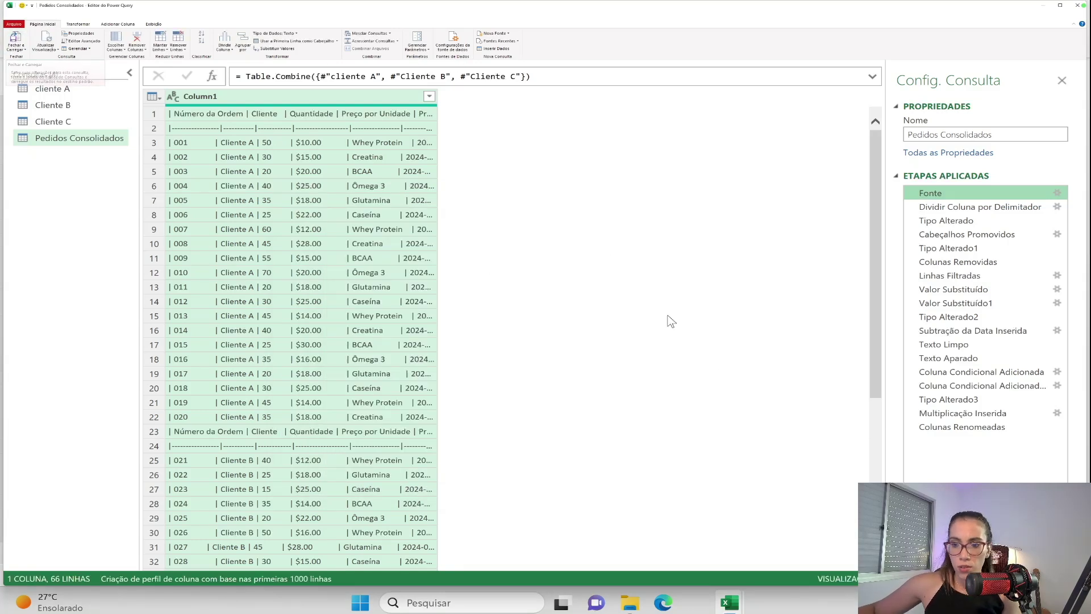
pyautogui.click(985, 430)
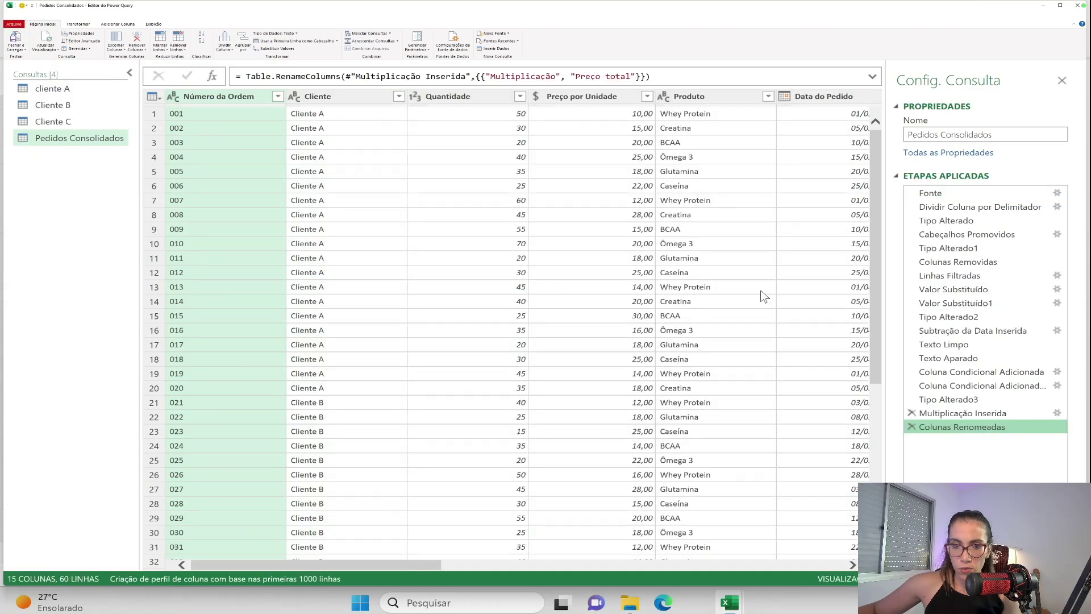
pyautogui.click(15, 38)
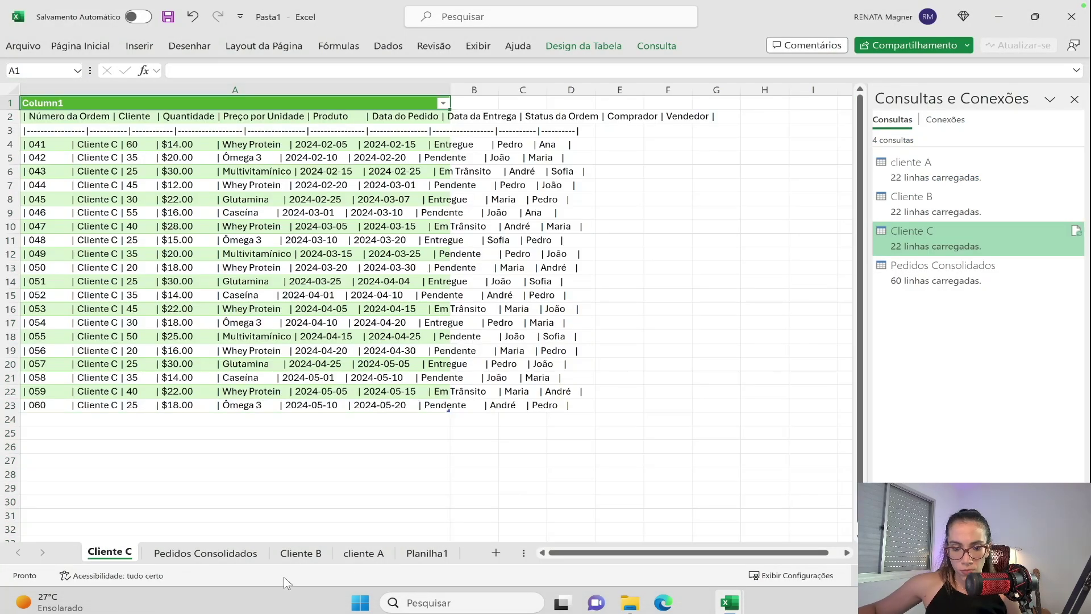
# Check which clients the Cliente column filter lists on the Pedidos Consolidados sheet, keeping all of them selected
pyautogui.click(216, 555)
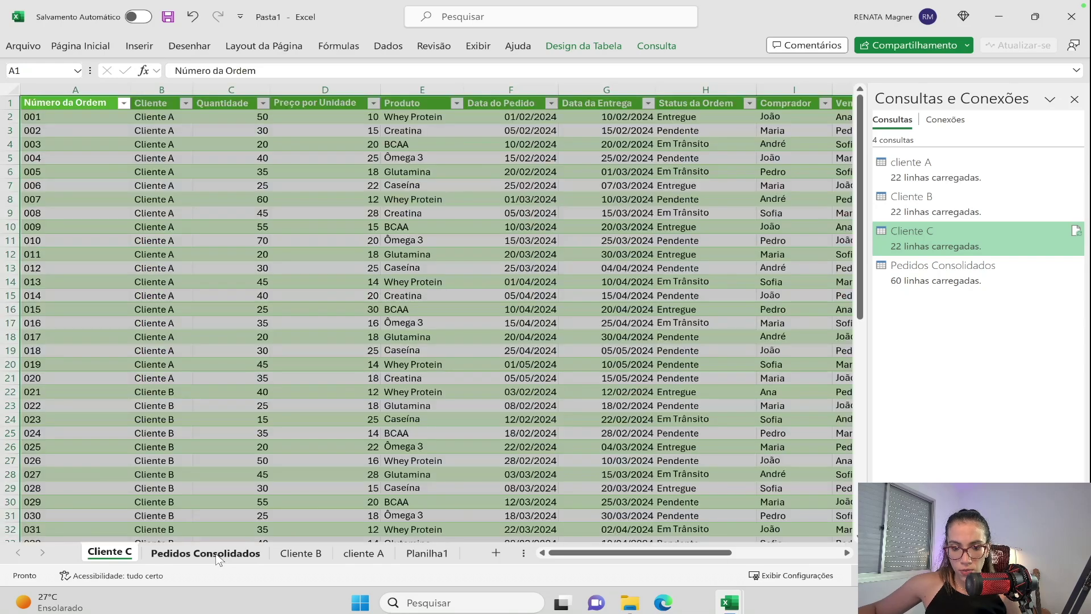
pyautogui.click(186, 104)
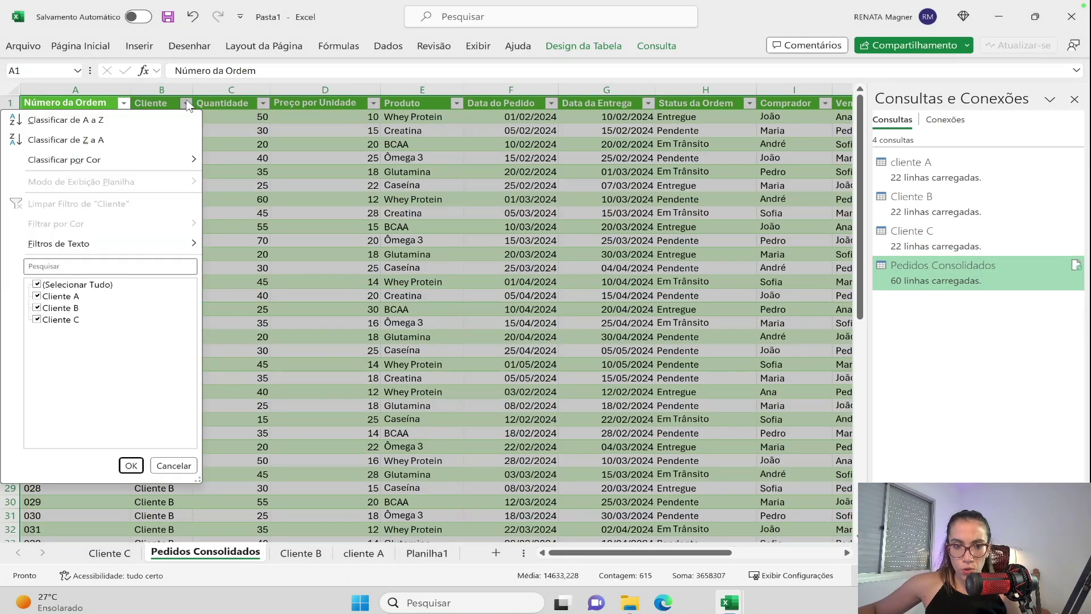
pyautogui.click(131, 466)
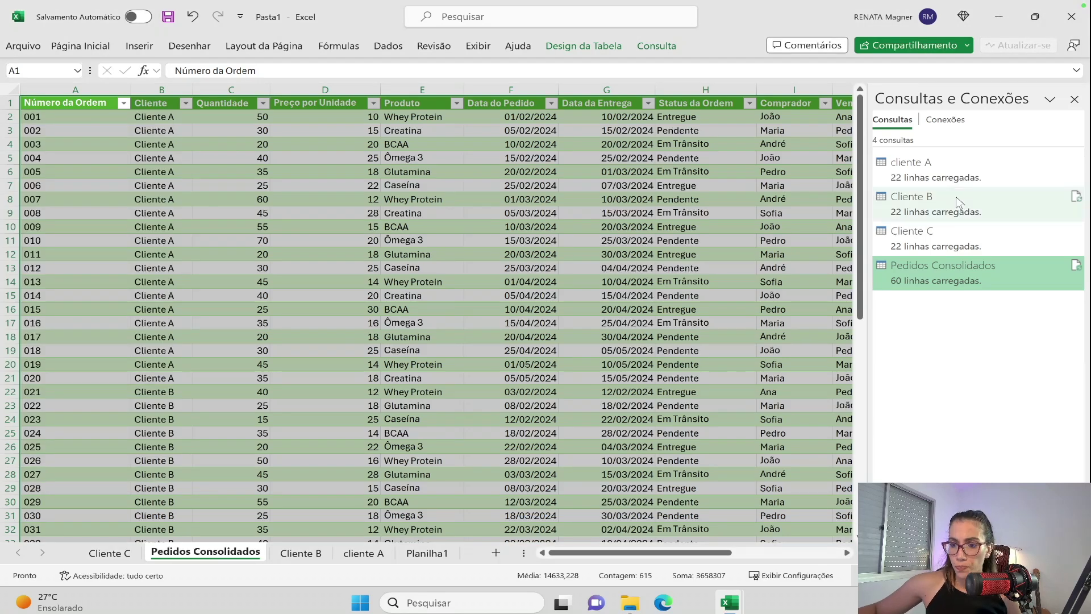
# Examine the Cliente C query preview and the loaded cliente A table, and return to the Pedidos Consolidados sheet
pyautogui.moveTo(1018, 229)
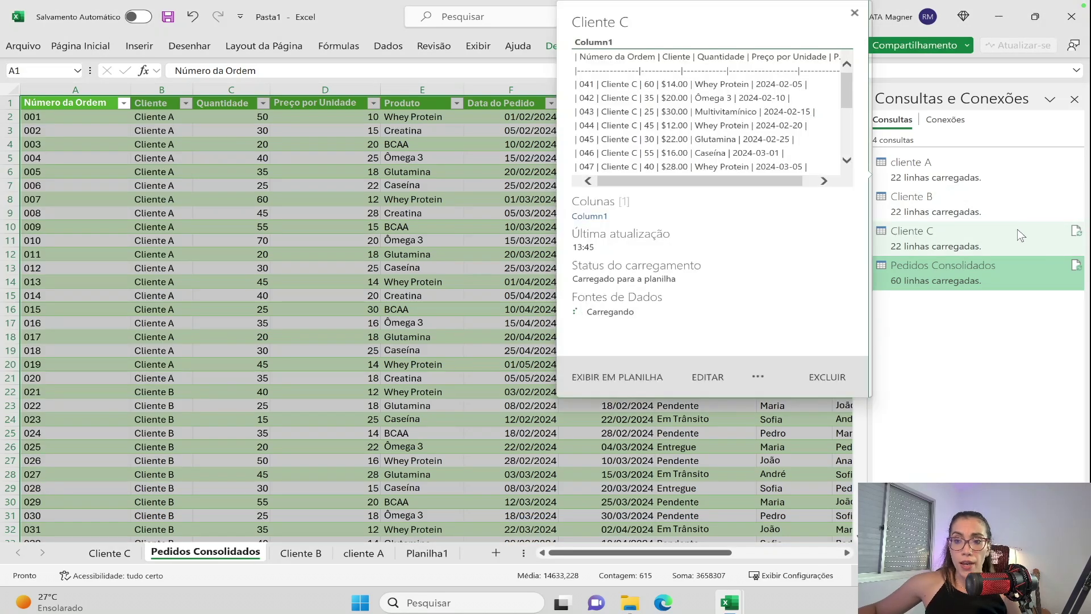
pyautogui.moveTo(1042, 272)
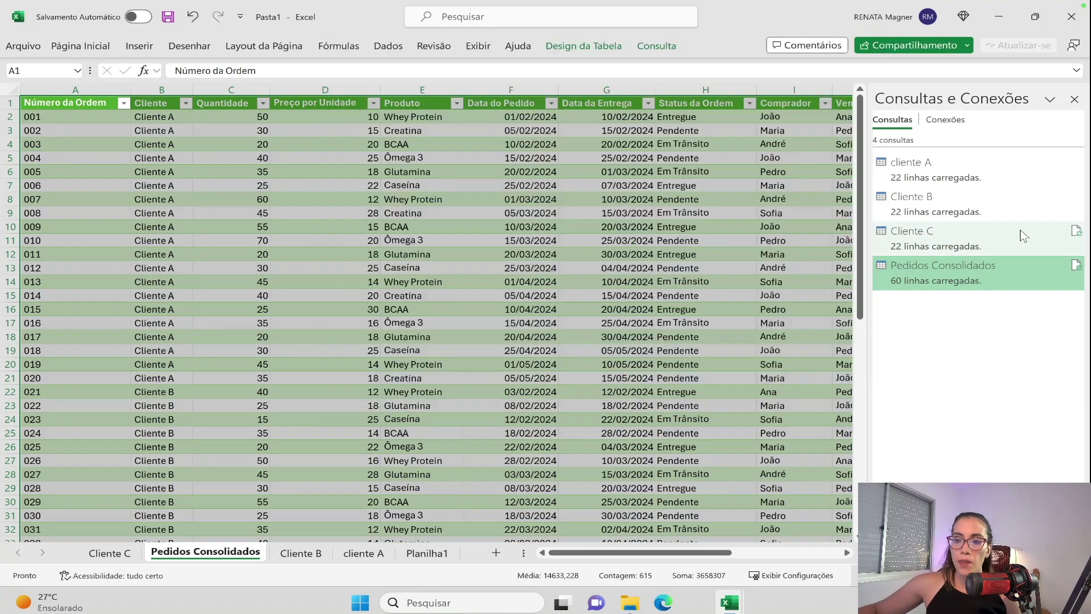
pyautogui.click(1018, 234)
pyautogui.click(977, 176)
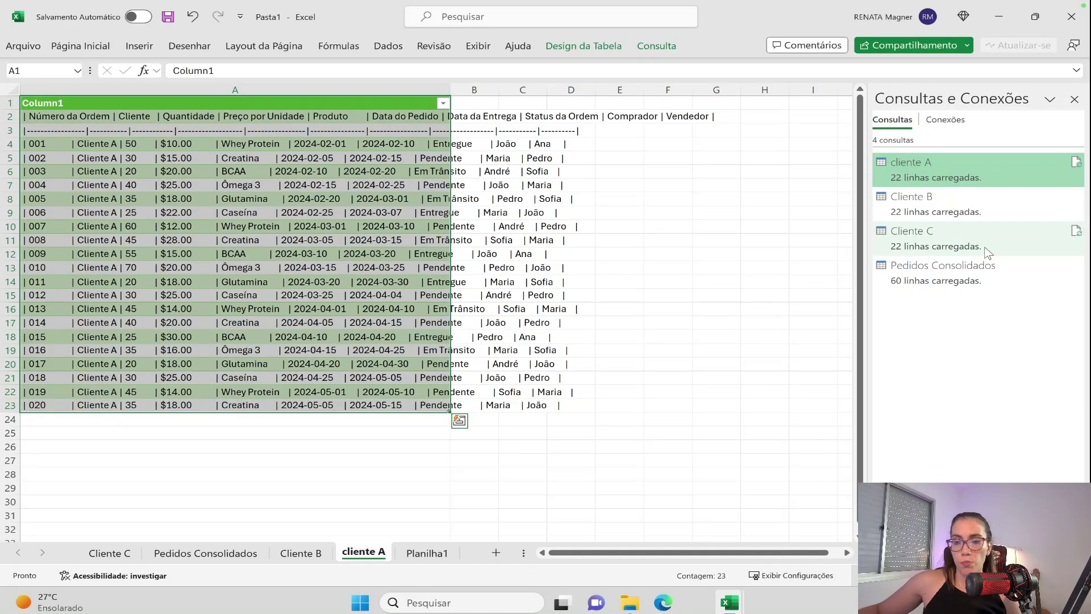
pyautogui.moveTo(988, 254)
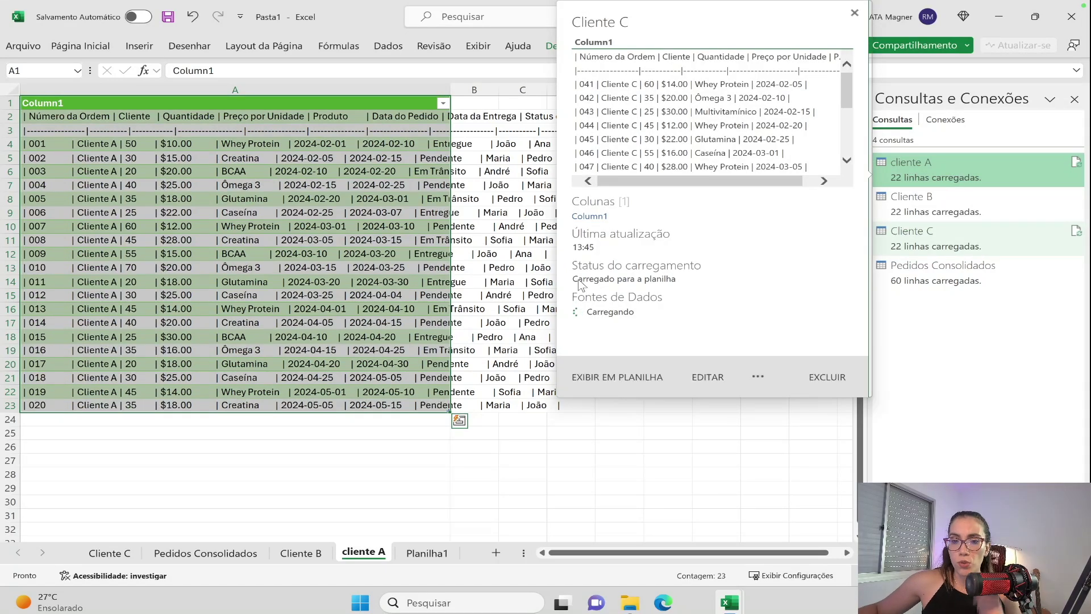
pyautogui.click(389, 211)
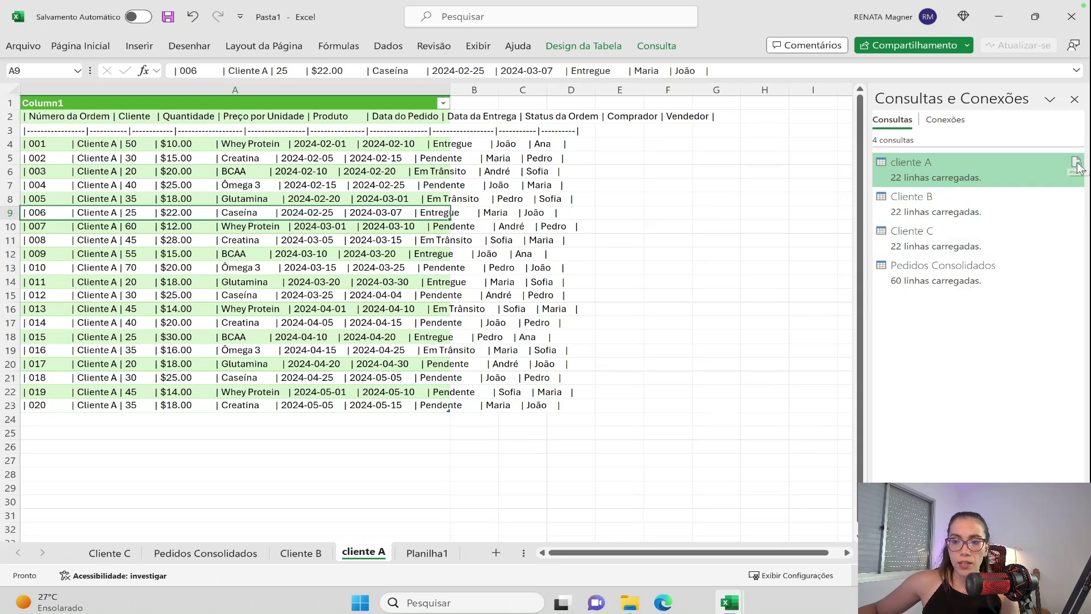
pyautogui.click(205, 553)
pyautogui.click(180, 295)
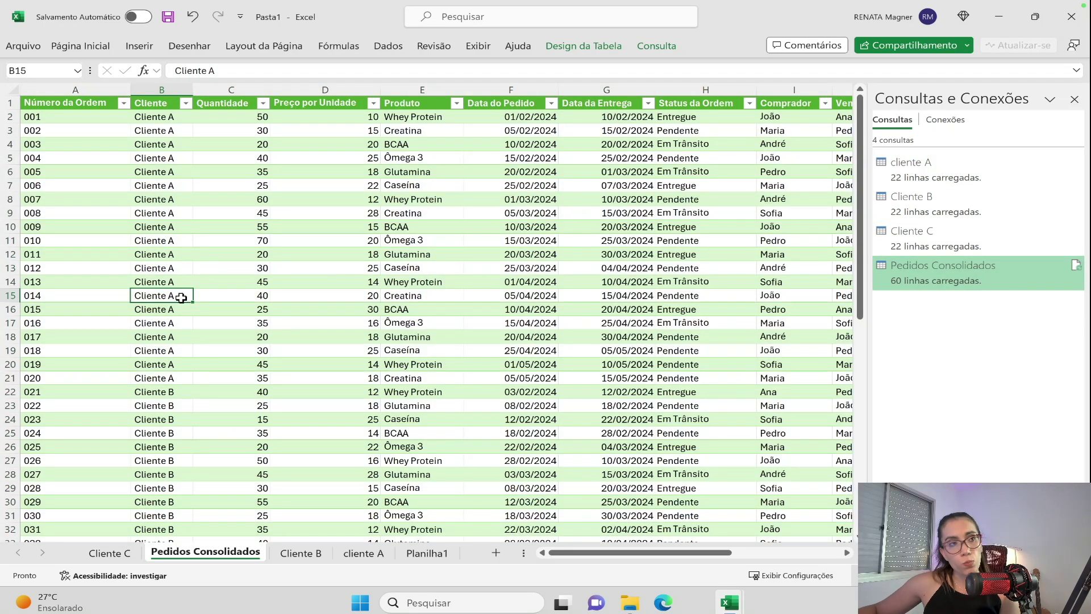